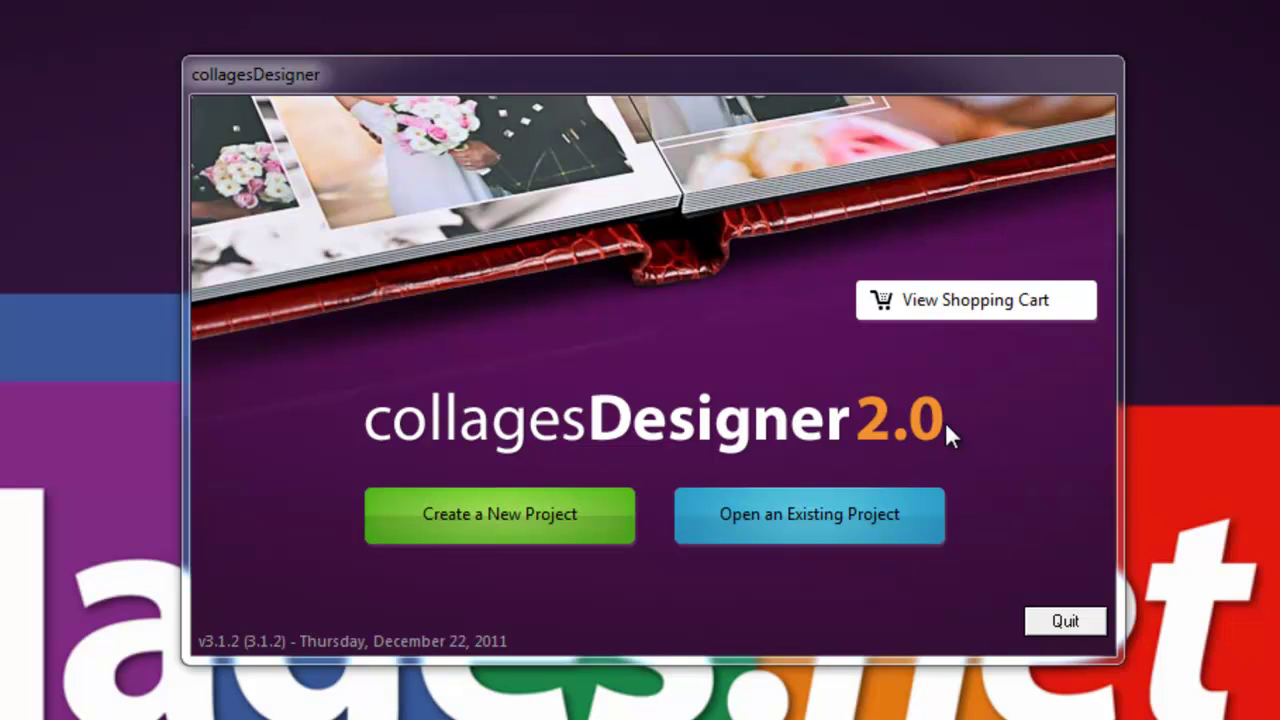
- Create a new project in the Albums category and continue to the album product types
{"action": "left_click", "coordinate": [544, 521]}
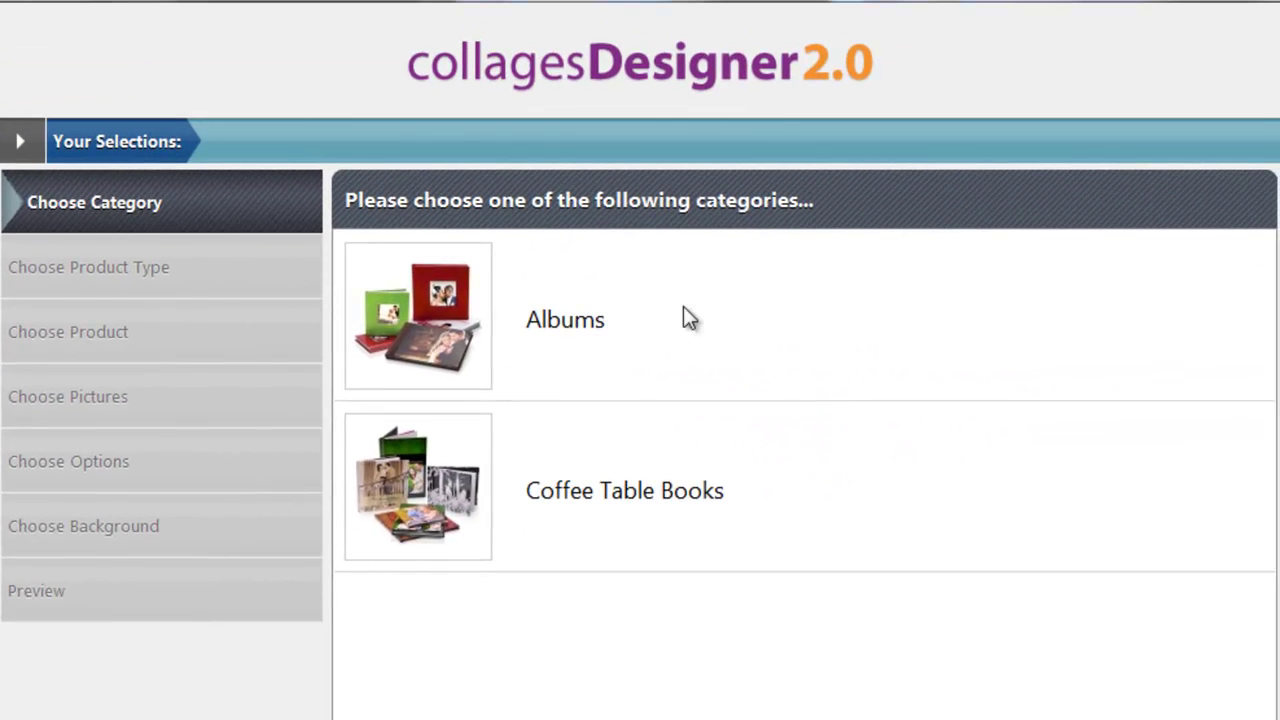
{"action": "left_click", "coordinate": [437, 336]}
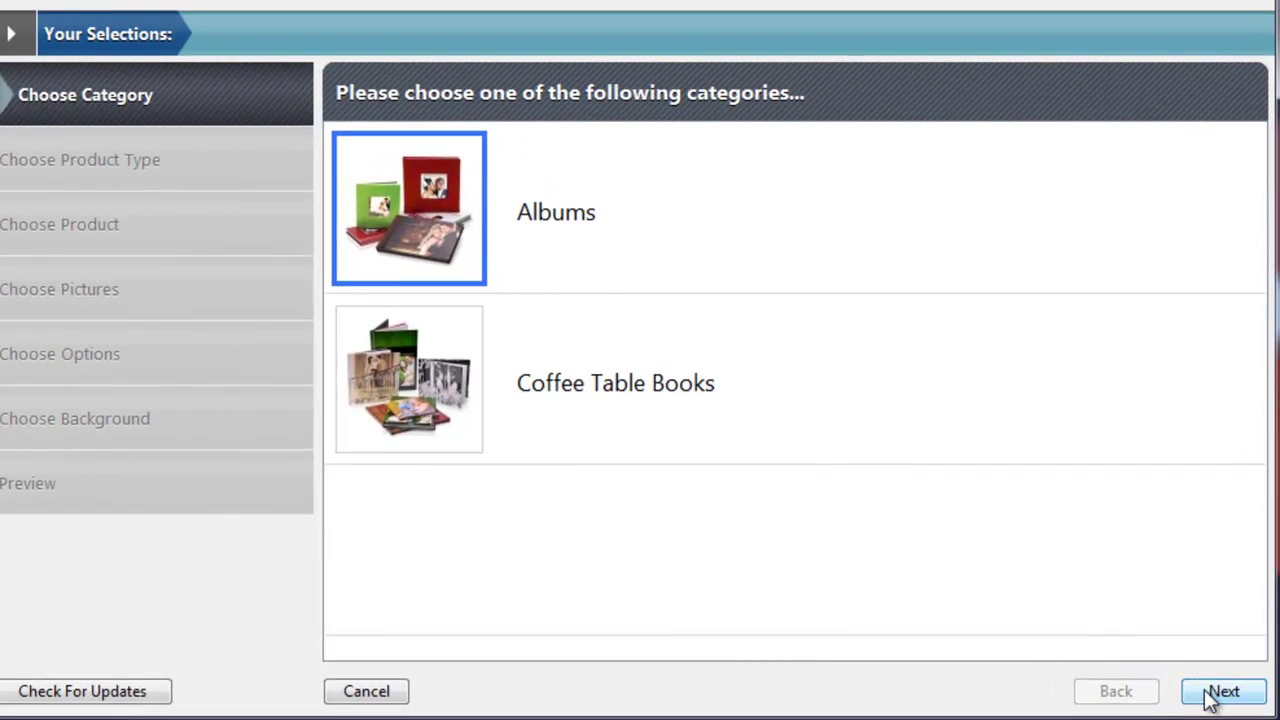
{"action": "left_click", "coordinate": [1212, 695]}
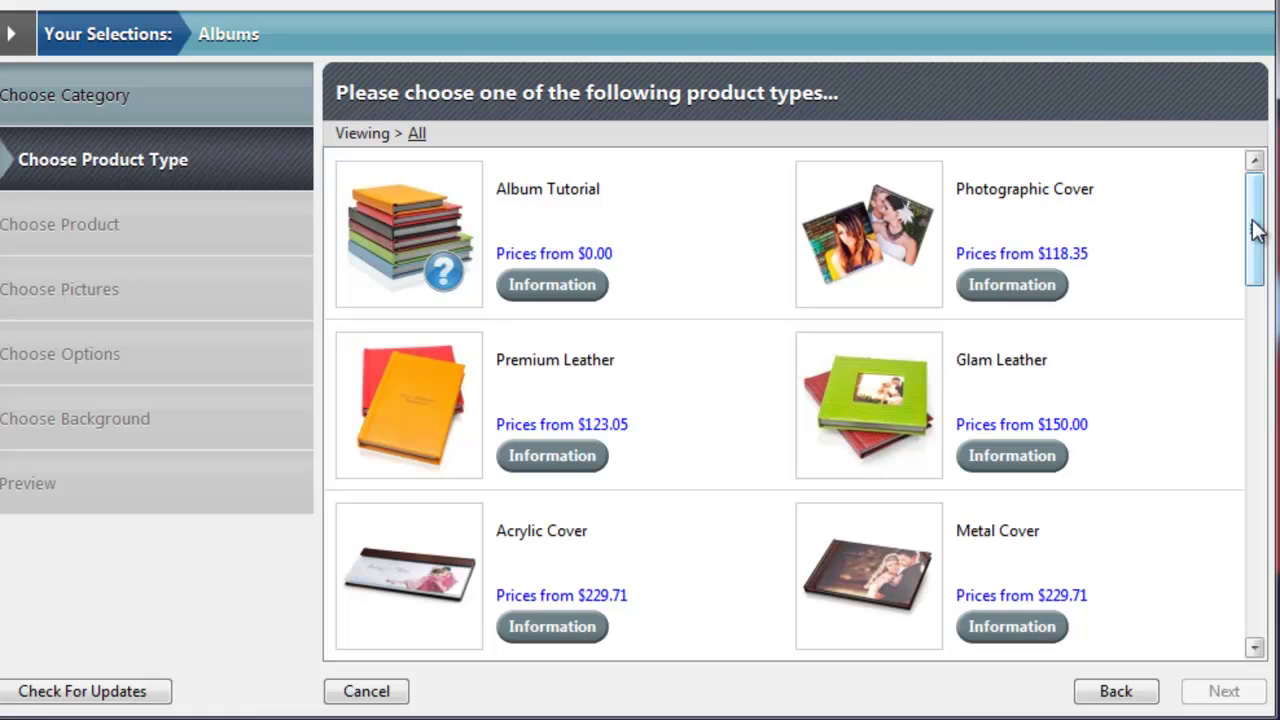
- Choose the Photographic Cover type and pick the 12x12 Photographic Cover after reading its details
{"action": "left_click", "coordinate": [880, 260]}
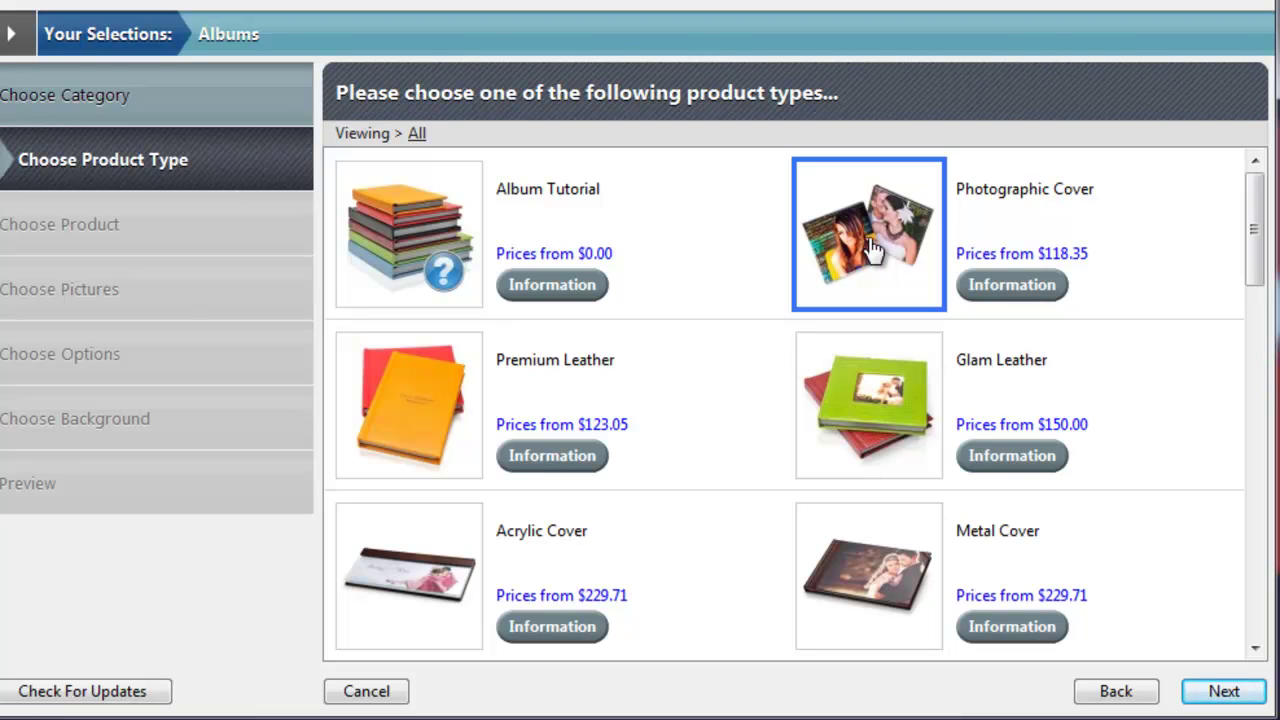
{"action": "left_click", "coordinate": [1202, 690]}
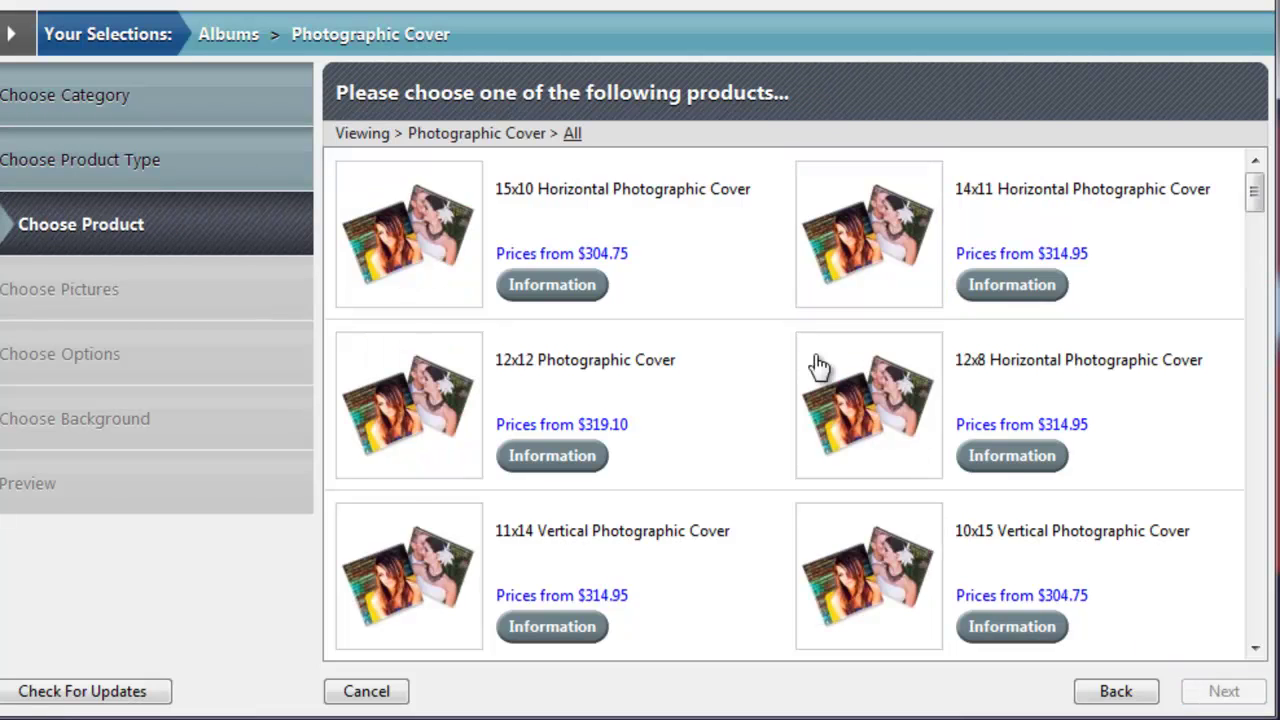
{"action": "left_click", "coordinate": [440, 405]}
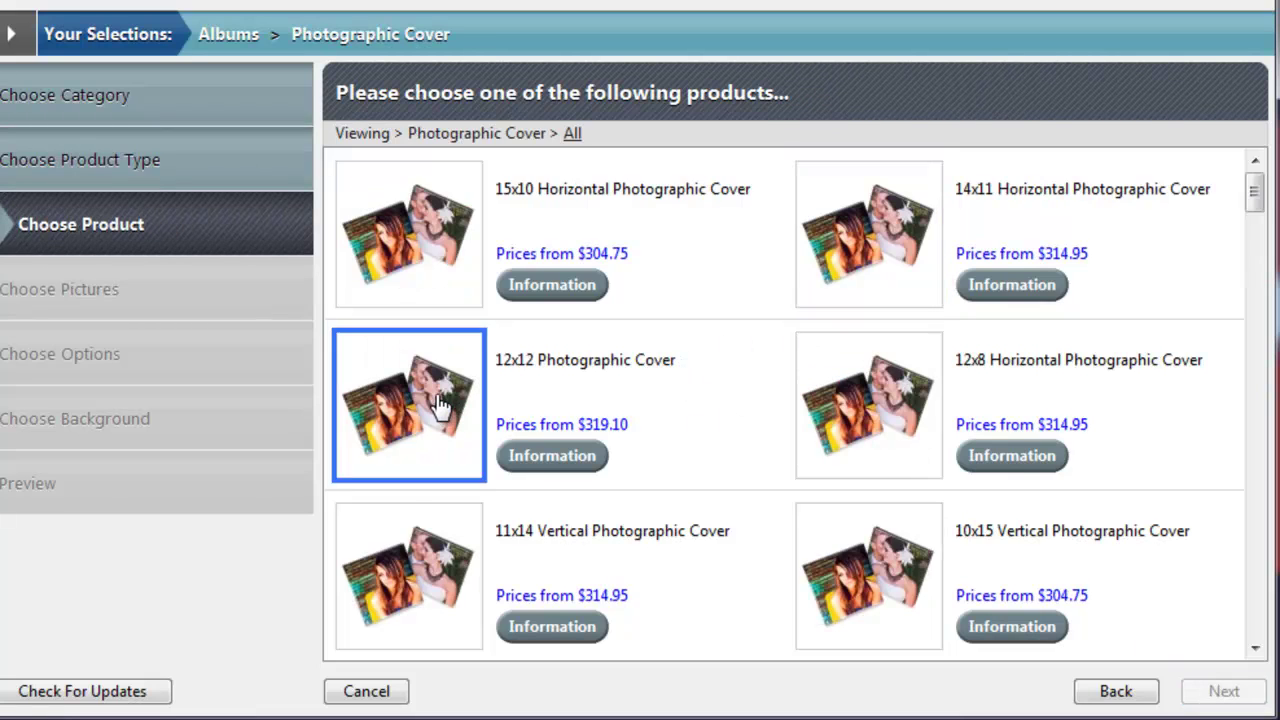
{"action": "left_click", "coordinate": [572, 458]}
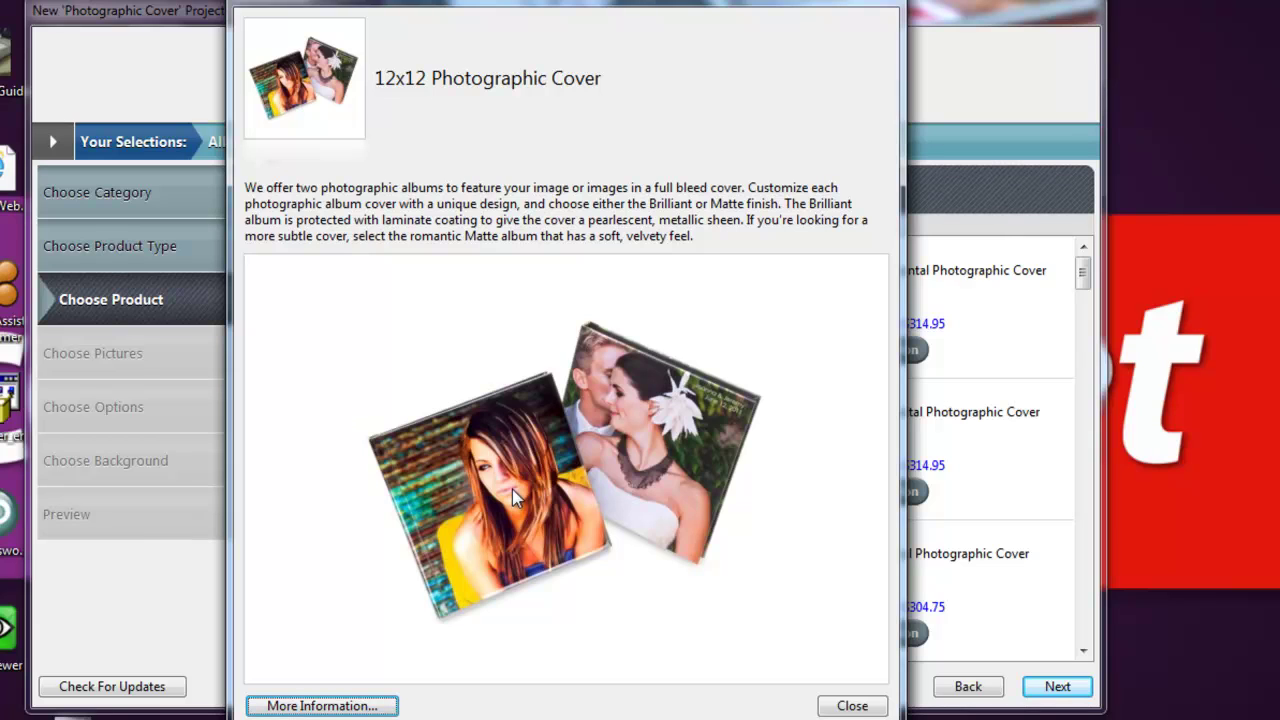
{"action": "left_click", "coordinate": [852, 706]}
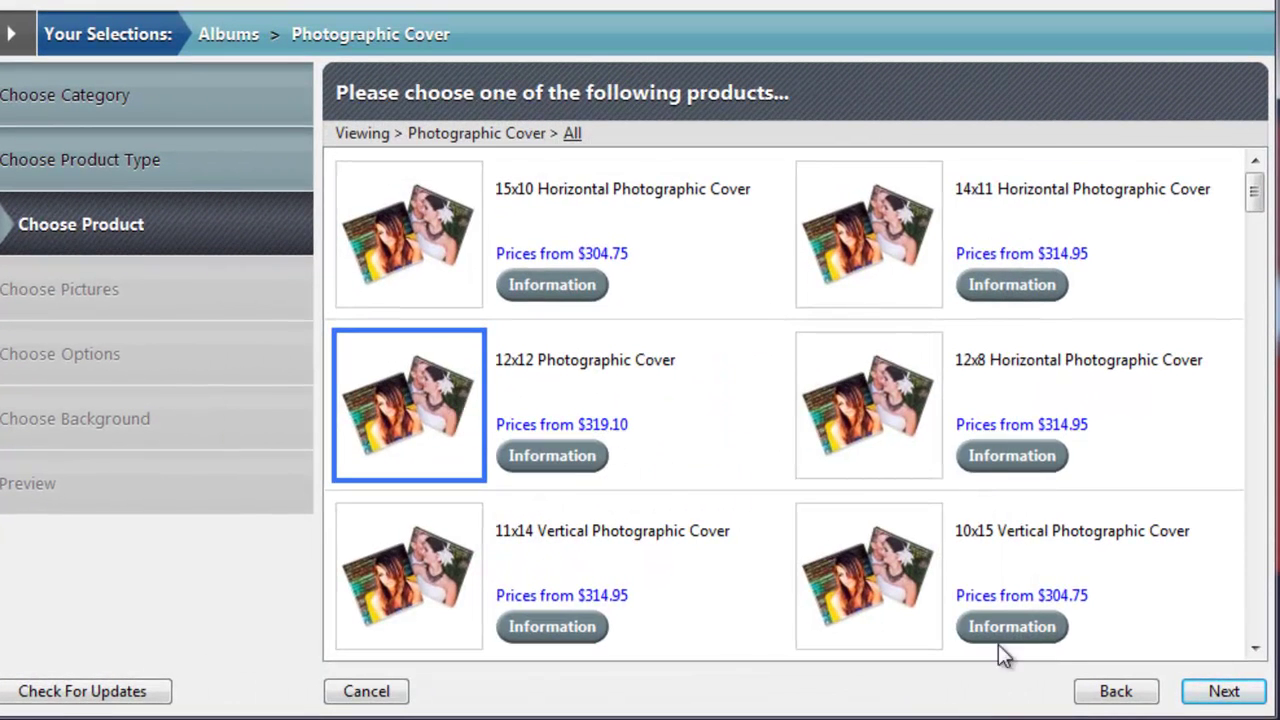
- Add the Images folder of wedding photos to the album's pictures
{"action": "left_click", "coordinate": [1222, 692]}
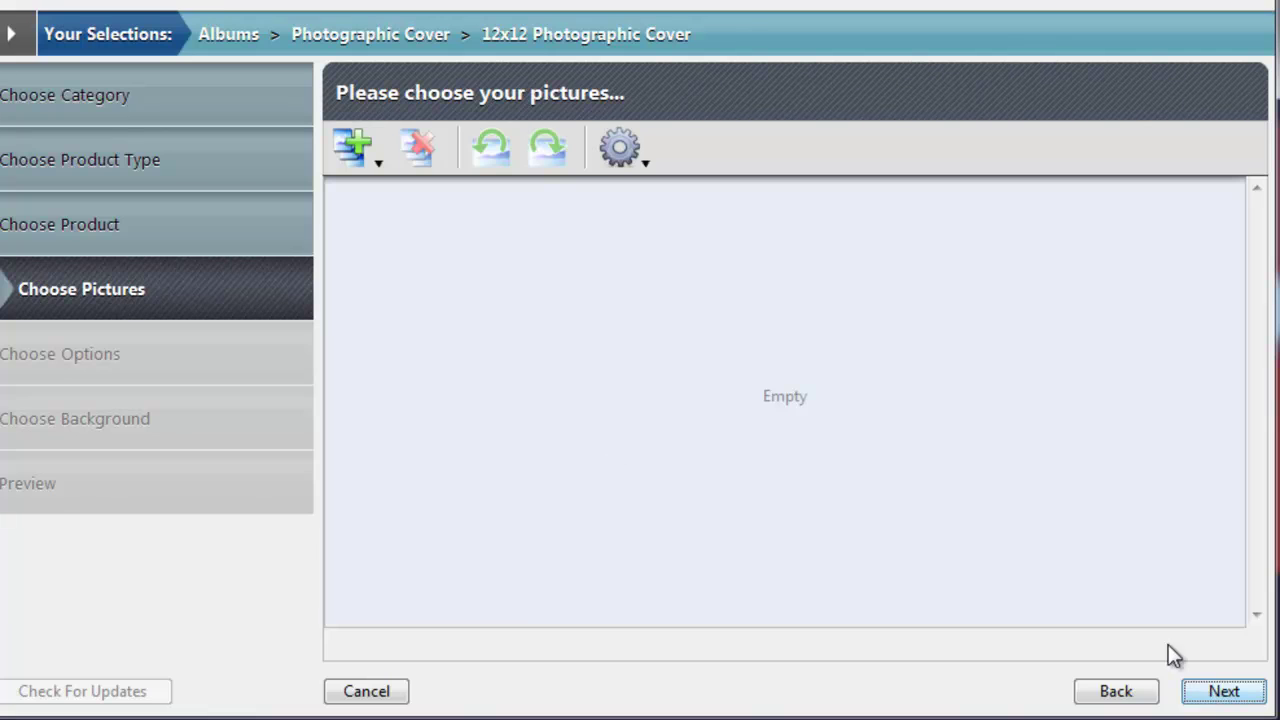
{"action": "left_click", "coordinate": [358, 153]}
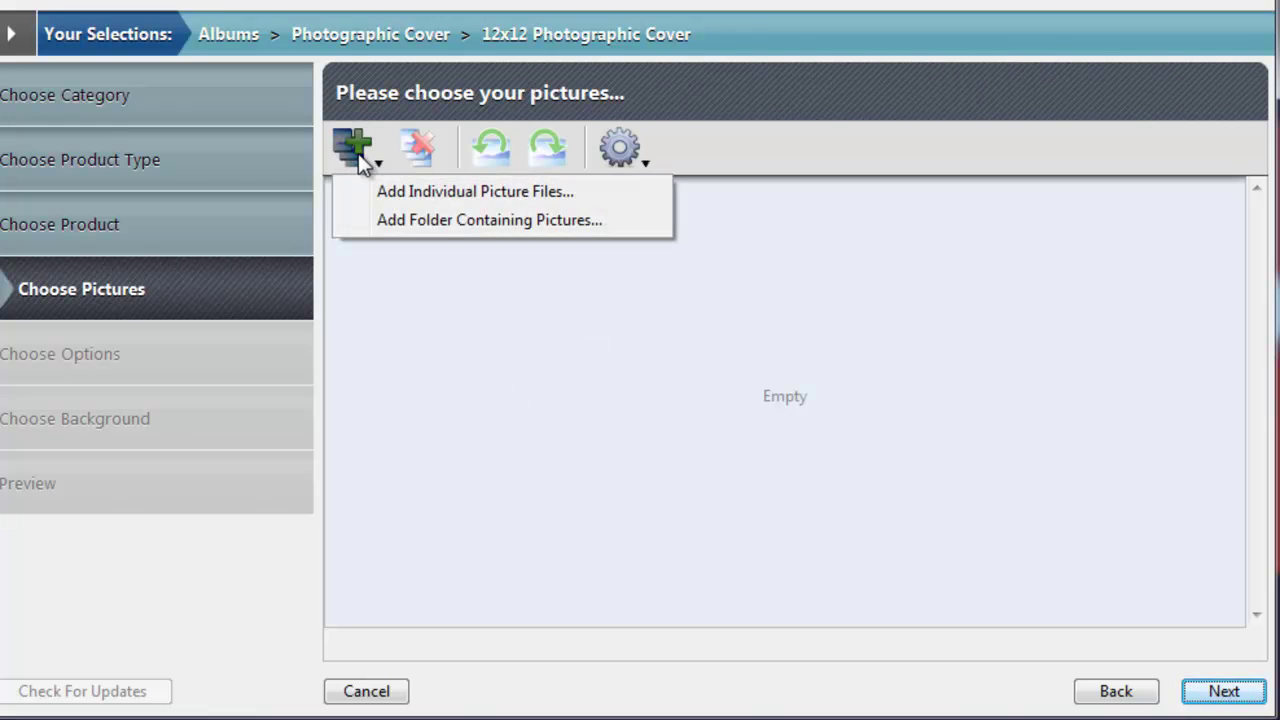
{"action": "left_click", "coordinate": [423, 221]}
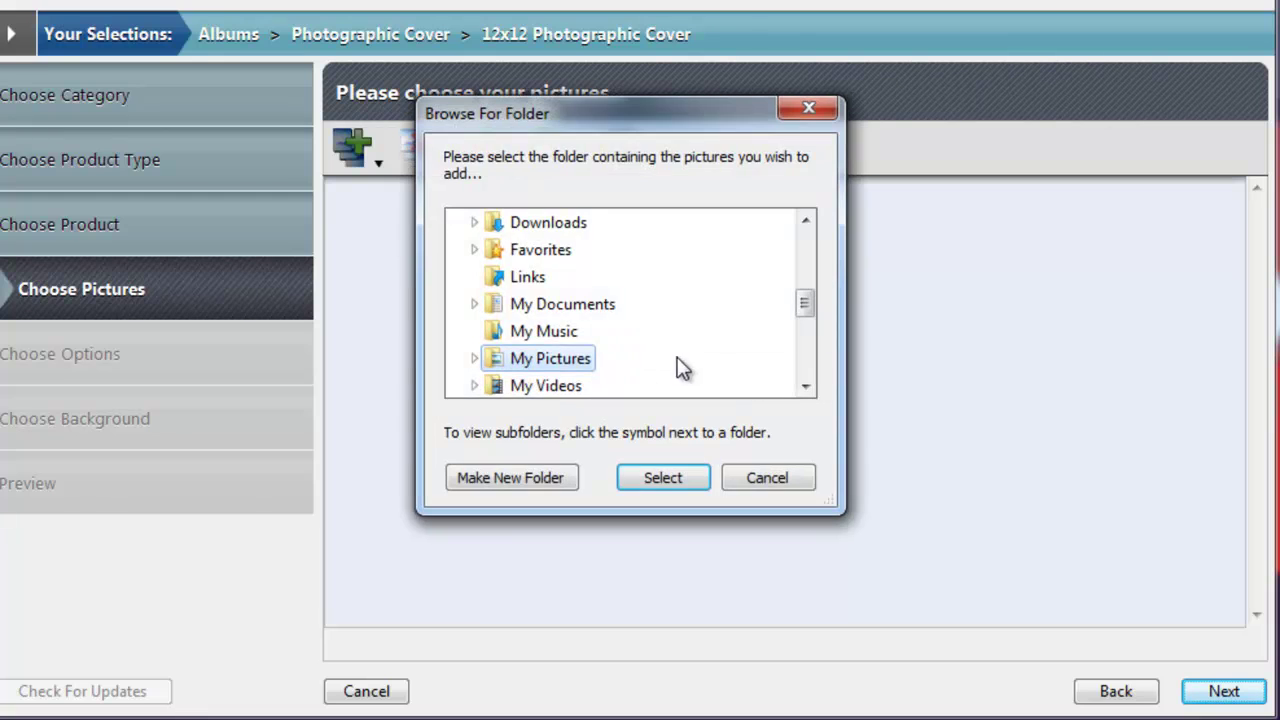
{"action": "left_click", "coordinate": [530, 277]}
{"action": "left_click", "coordinate": [705, 477]}
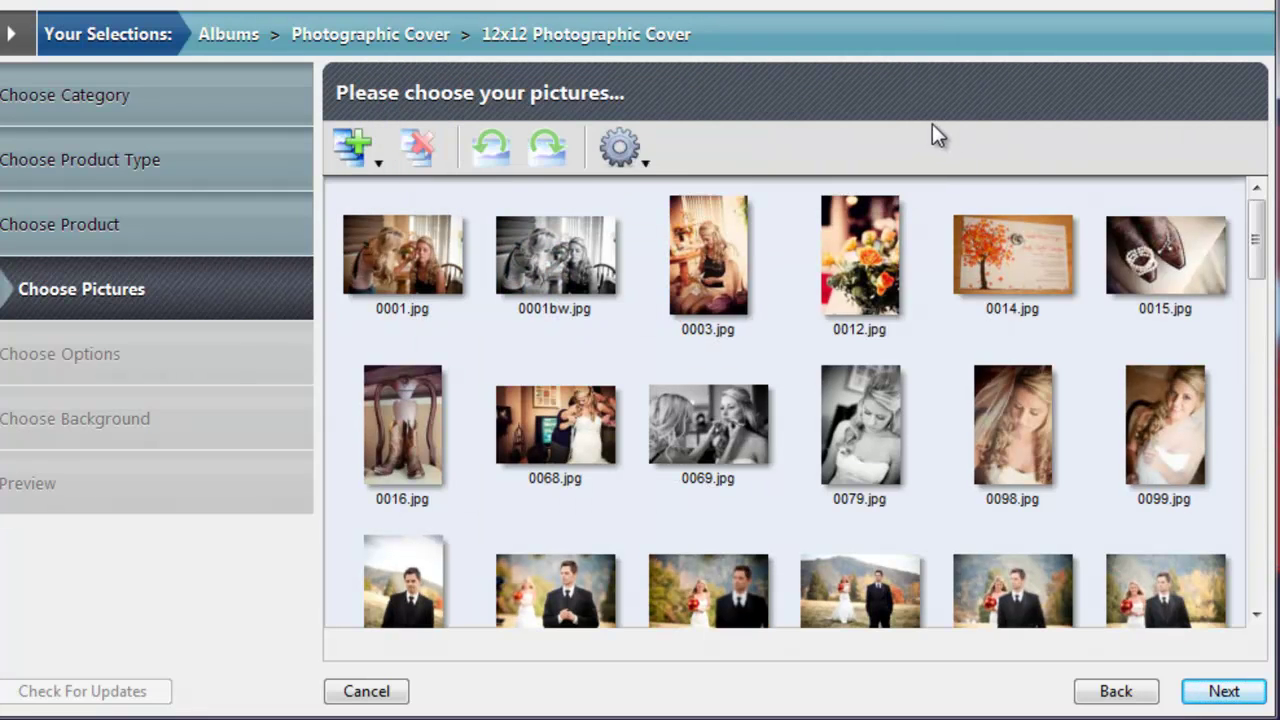
- Name the project after the couple, fixing a typo, and create it
{"action": "left_click", "coordinate": [1222, 692]}
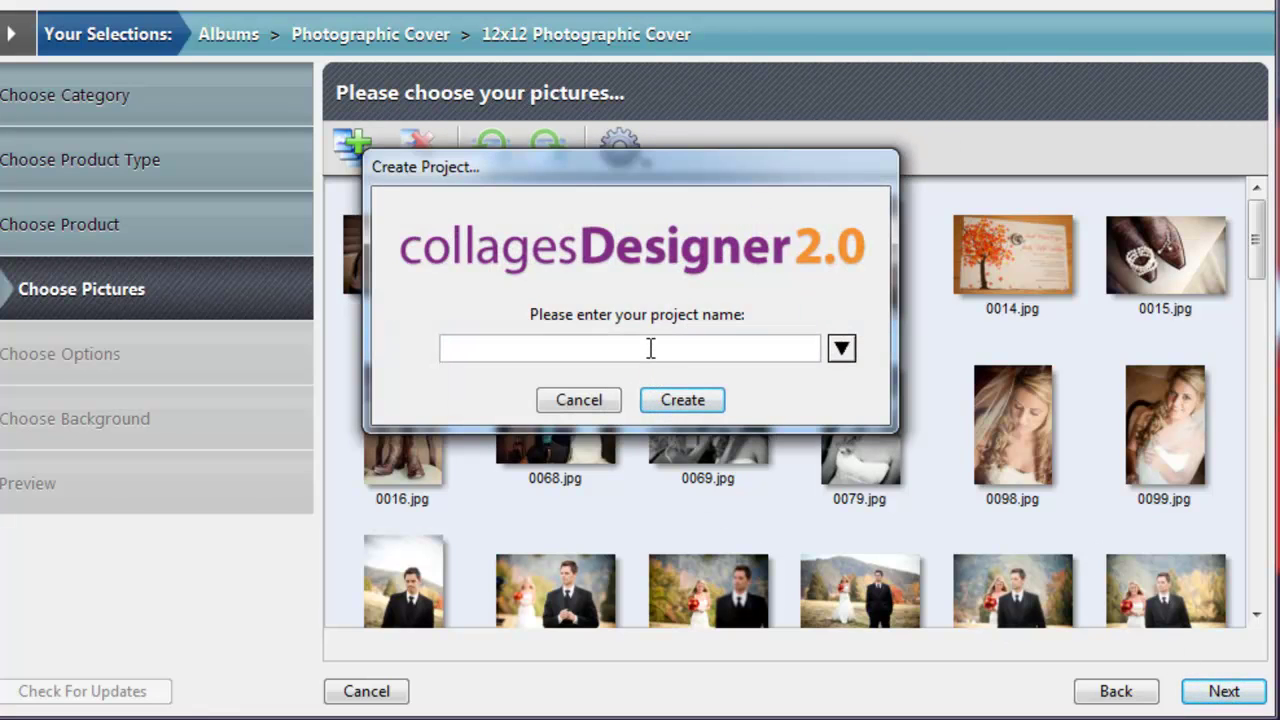
{"action": "type", "text": "Sarah and Joes"}
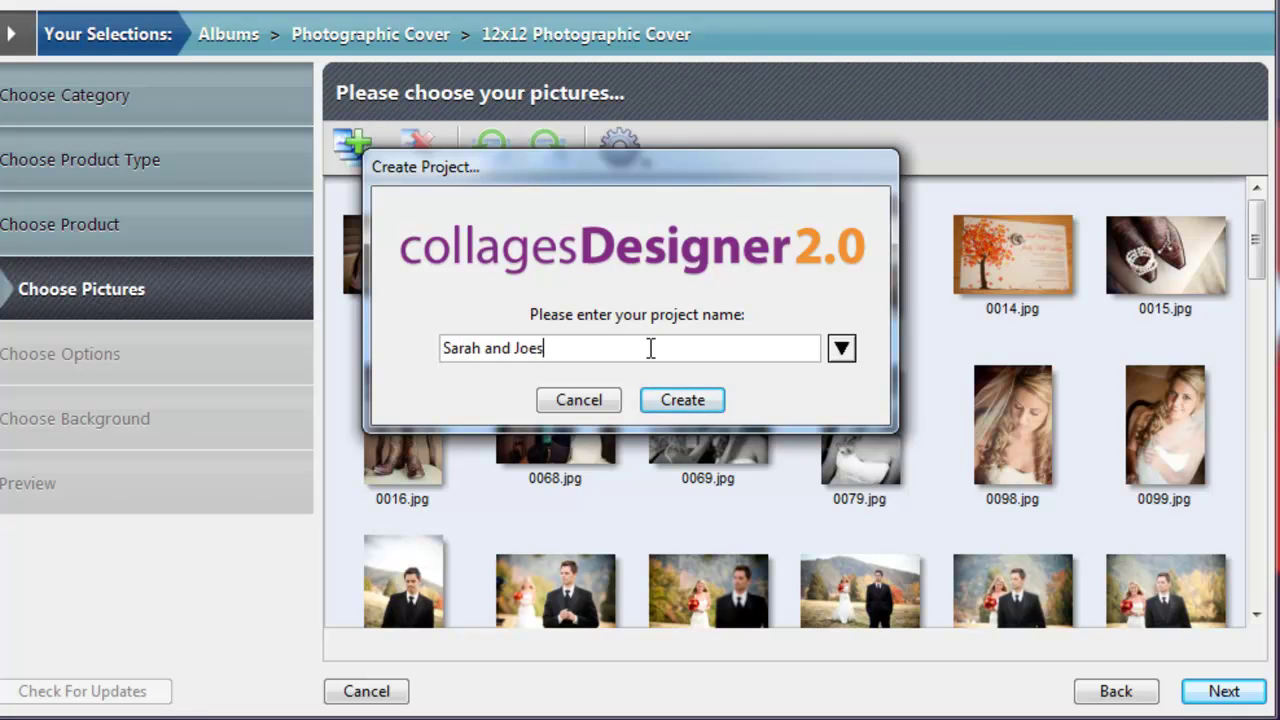
{"action": "type", "text": "eph"}
{"action": "key", "text": "BackSpace"}
{"action": "key", "text": "BackSpace"}
{"action": "key", "text": "BackSpace"}
{"action": "key", "text": "BackSpace"}
{"action": "key", "text": "BackSpace"}
{"action": "key", "text": "BackSpace"}
{"action": "type", "text": "oseph"}
{"action": "left_click", "coordinate": [673, 398]}
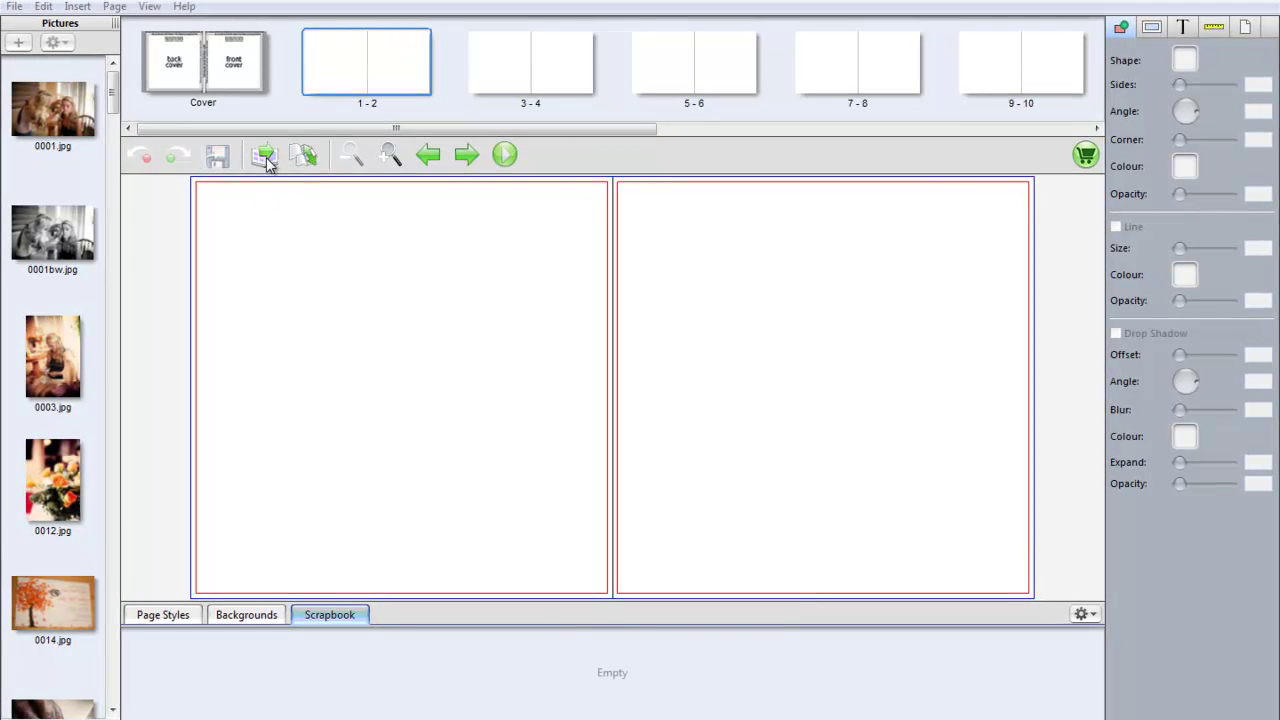
- Bring up the Autoflow picture placement options in the album editor
{"action": "left_click", "coordinate": [267, 160]}
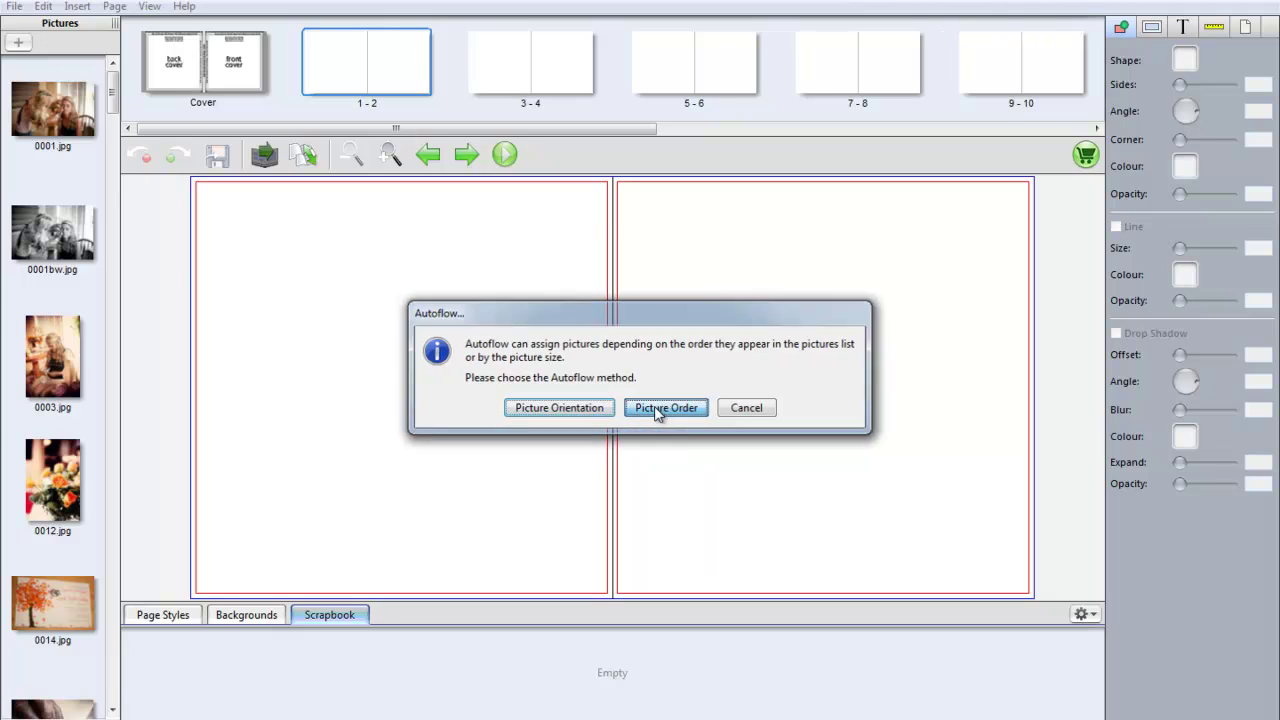
- Autoflow all photos by Picture Order, then advance to spread 5-6
{"action": "left_click", "coordinate": [660, 408]}
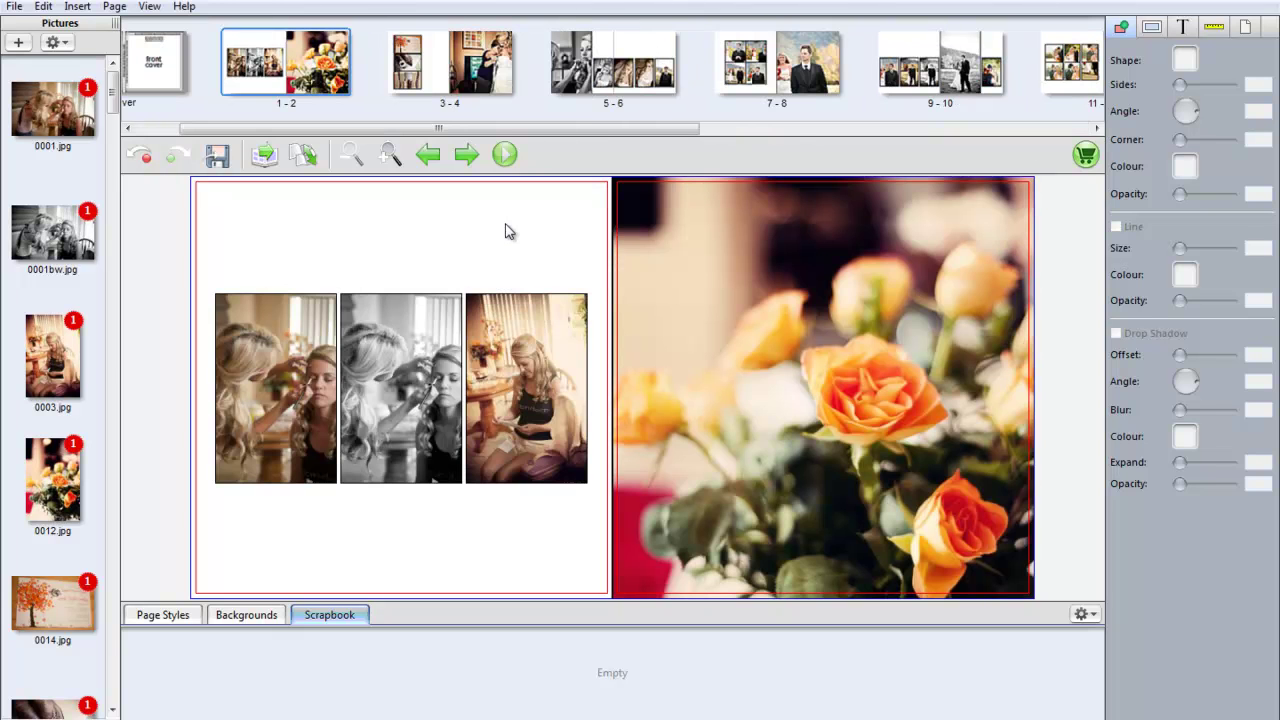
{"action": "left_click", "coordinate": [470, 160]}
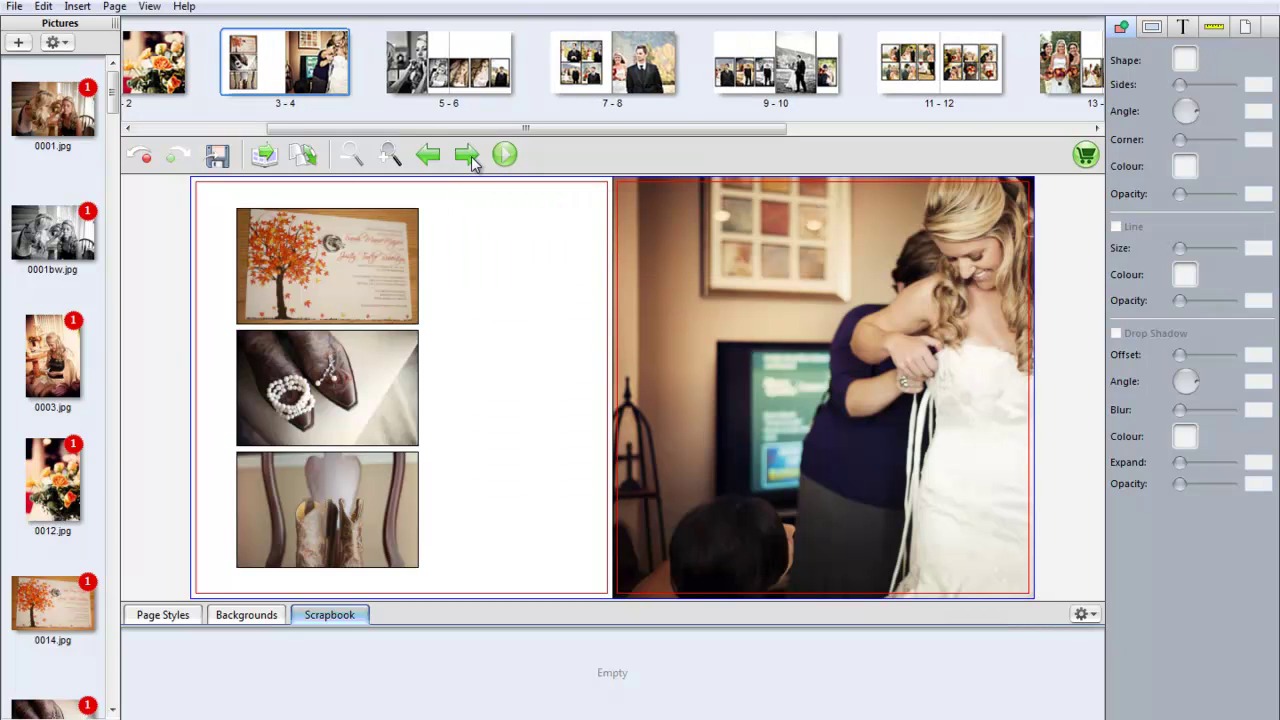
{"action": "left_click", "coordinate": [468, 157]}
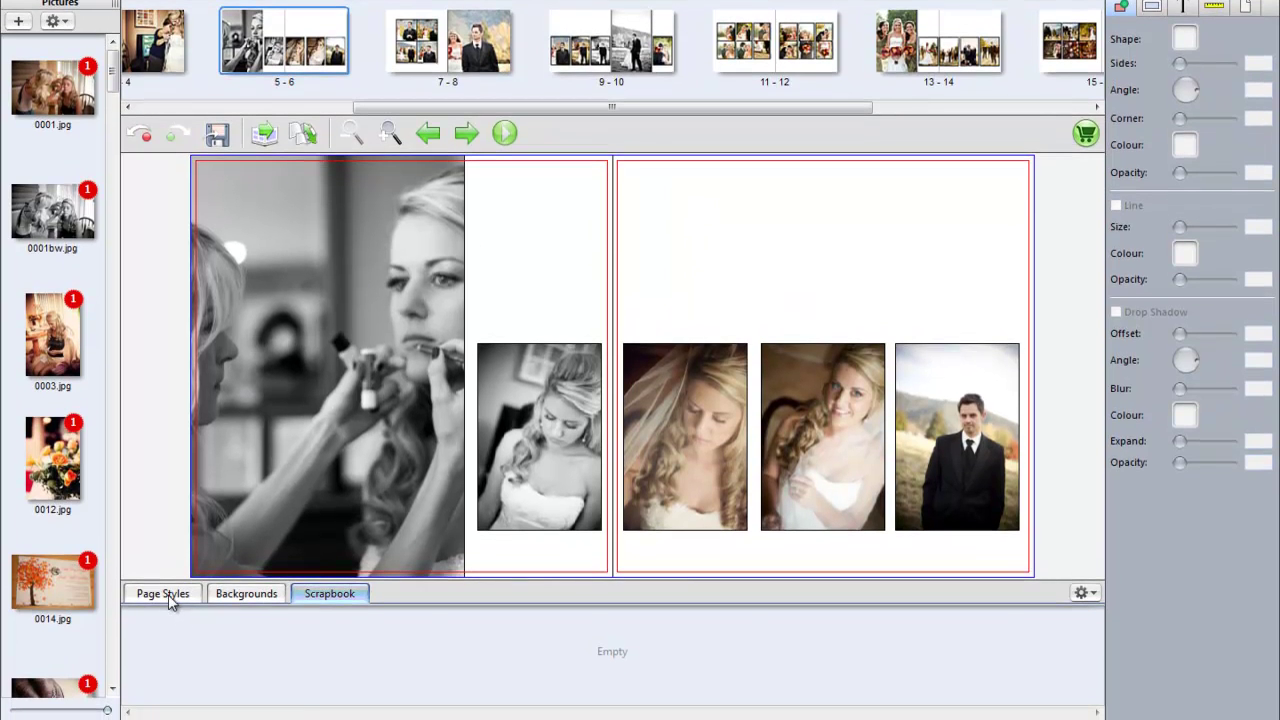
- Apply SpreadStyle5 from the Page Styles strip to spread 5-6
{"action": "left_click", "coordinate": [170, 597]}
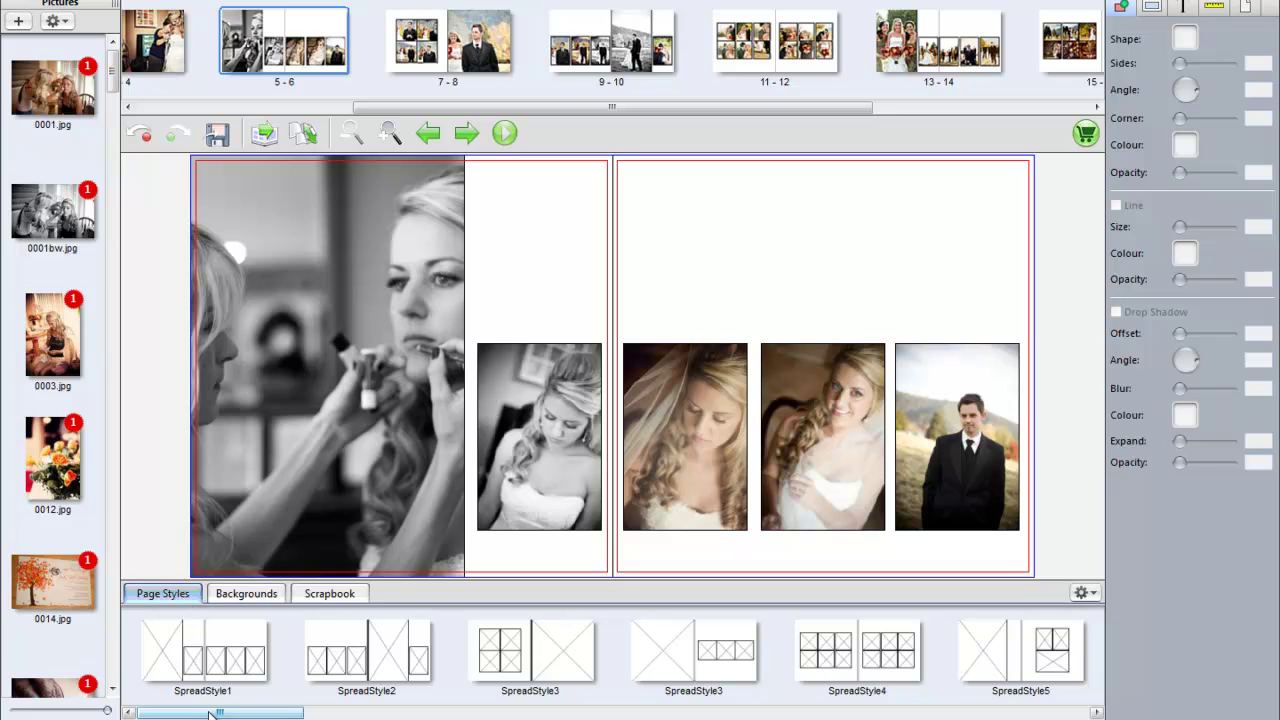
{"action": "left_click_drag", "start_coordinate": [216, 712], "coordinate": [330, 713]}
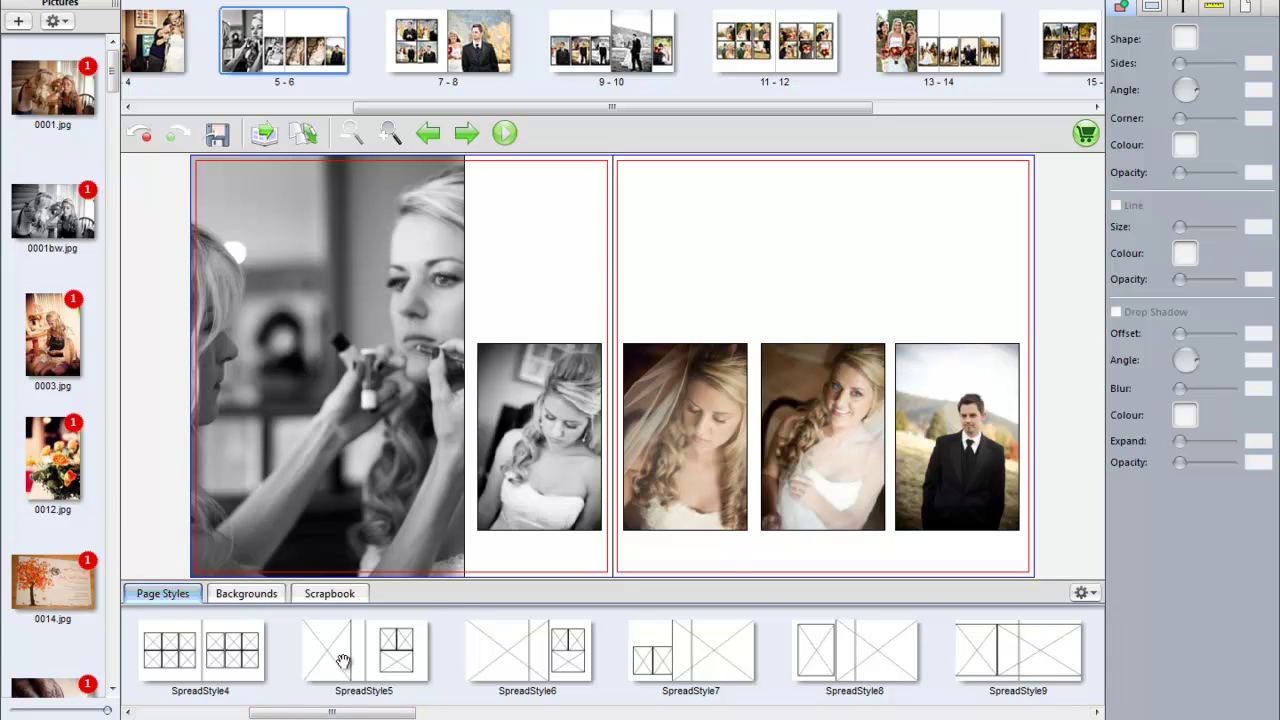
{"action": "left_click_drag", "start_coordinate": [342, 661], "coordinate": [594, 339]}
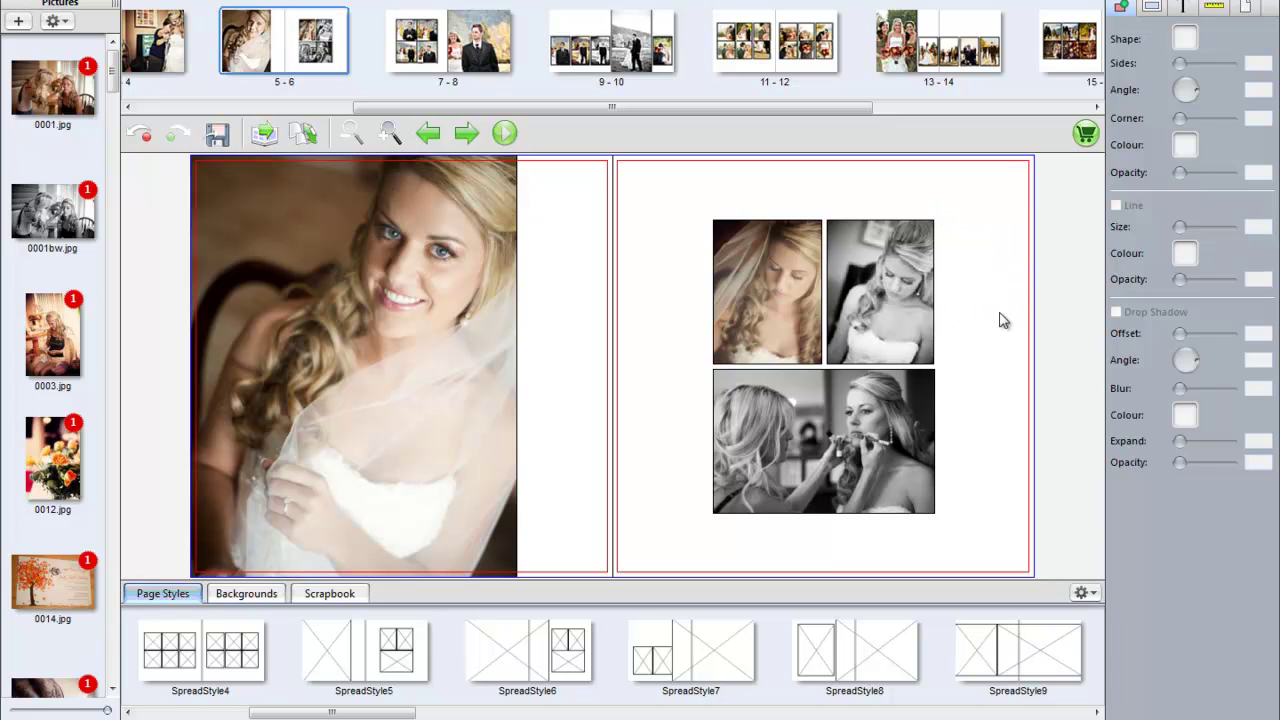
- Recrop the black-and-white bride photo and the neighbouring bride photo, shifting each framing upward
{"action": "left_click", "coordinate": [886, 293]}
{"action": "double_click", "coordinate": [886, 293]}
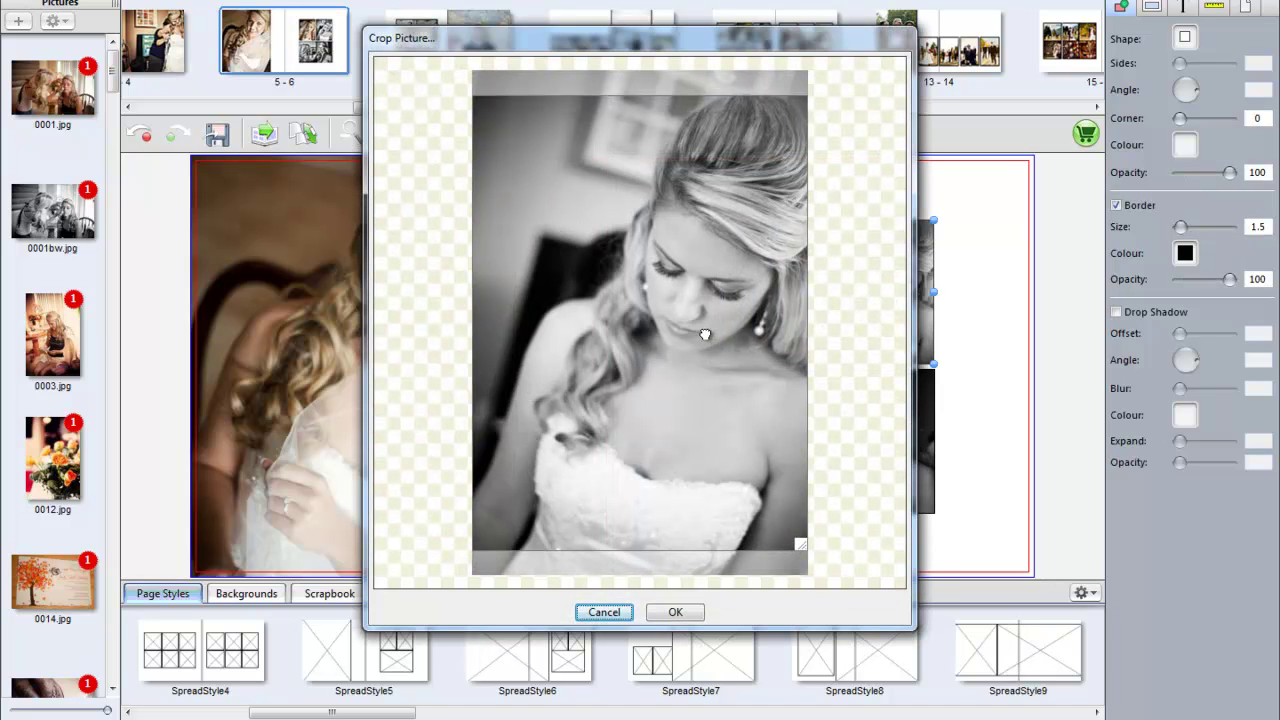
{"action": "left_click_drag", "start_coordinate": [705, 332], "coordinate": [705, 322]}
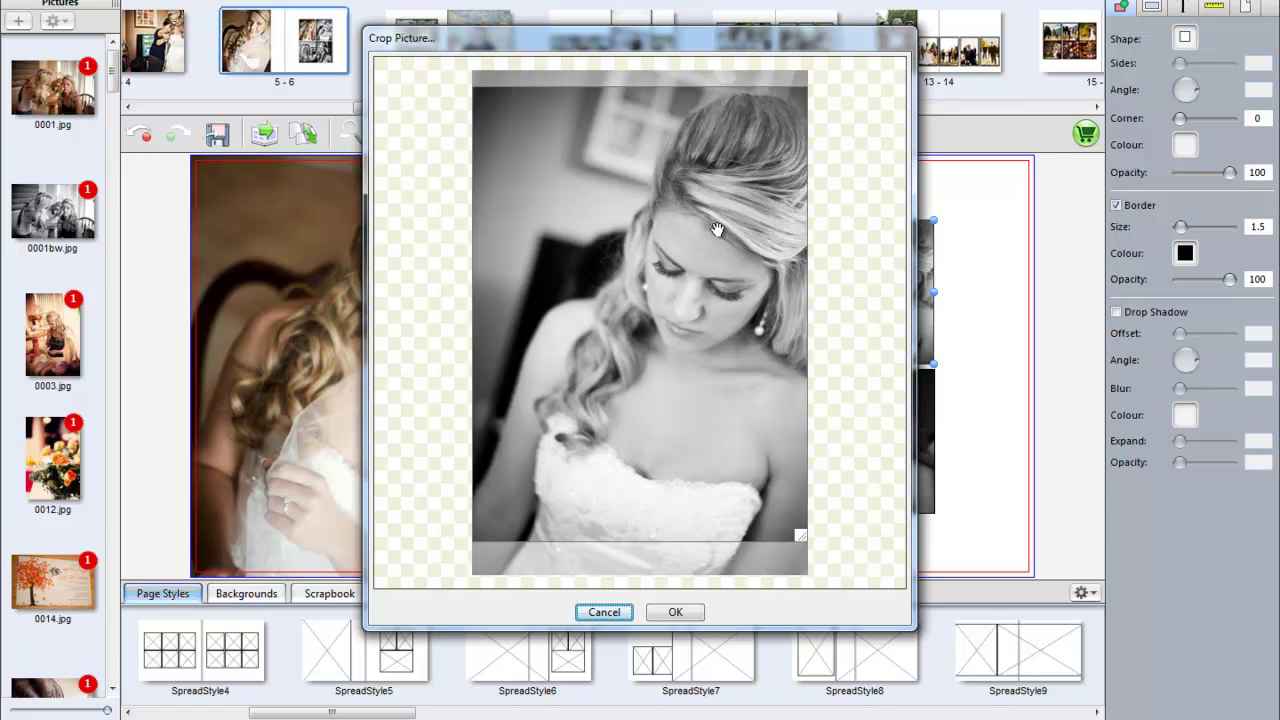
{"action": "left_click_drag", "start_coordinate": [717, 230], "coordinate": [718, 219]}
{"action": "left_click", "coordinate": [675, 611]}
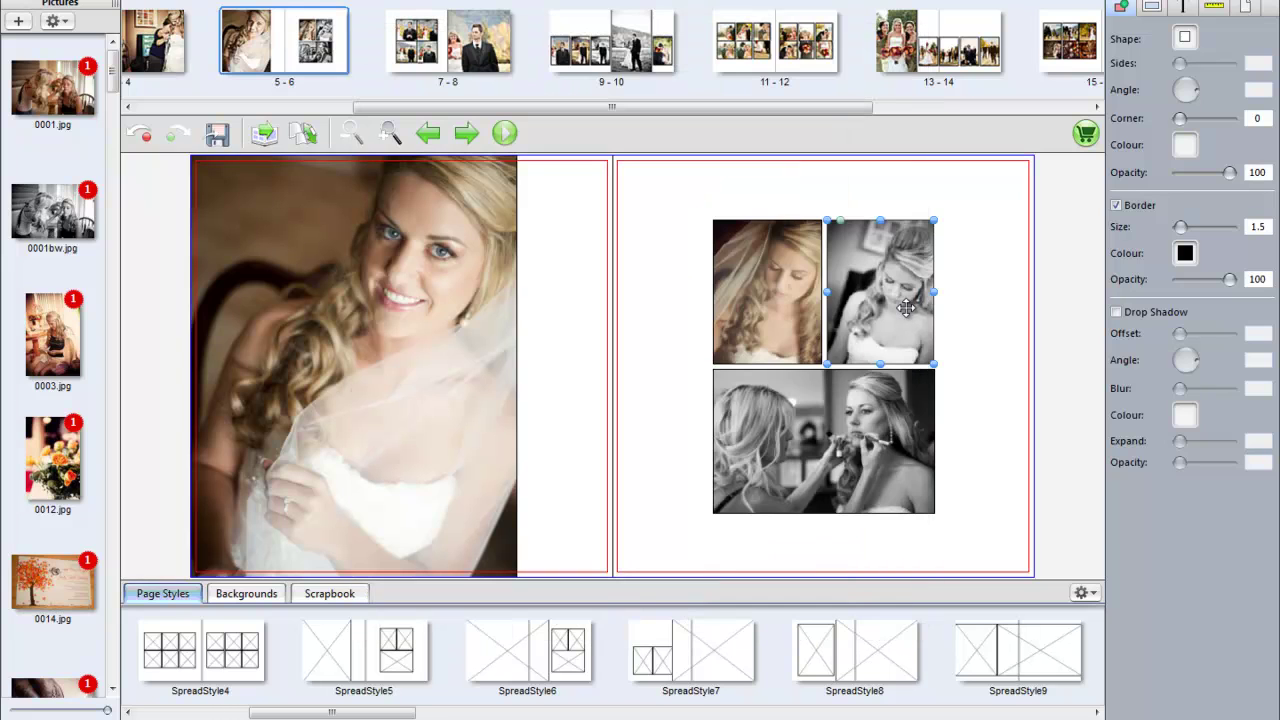
{"action": "double_click", "coordinate": [786, 278]}
{"action": "left_click_drag", "start_coordinate": [732, 248], "coordinate": [734, 223]}
{"action": "left_click", "coordinate": [685, 612]}
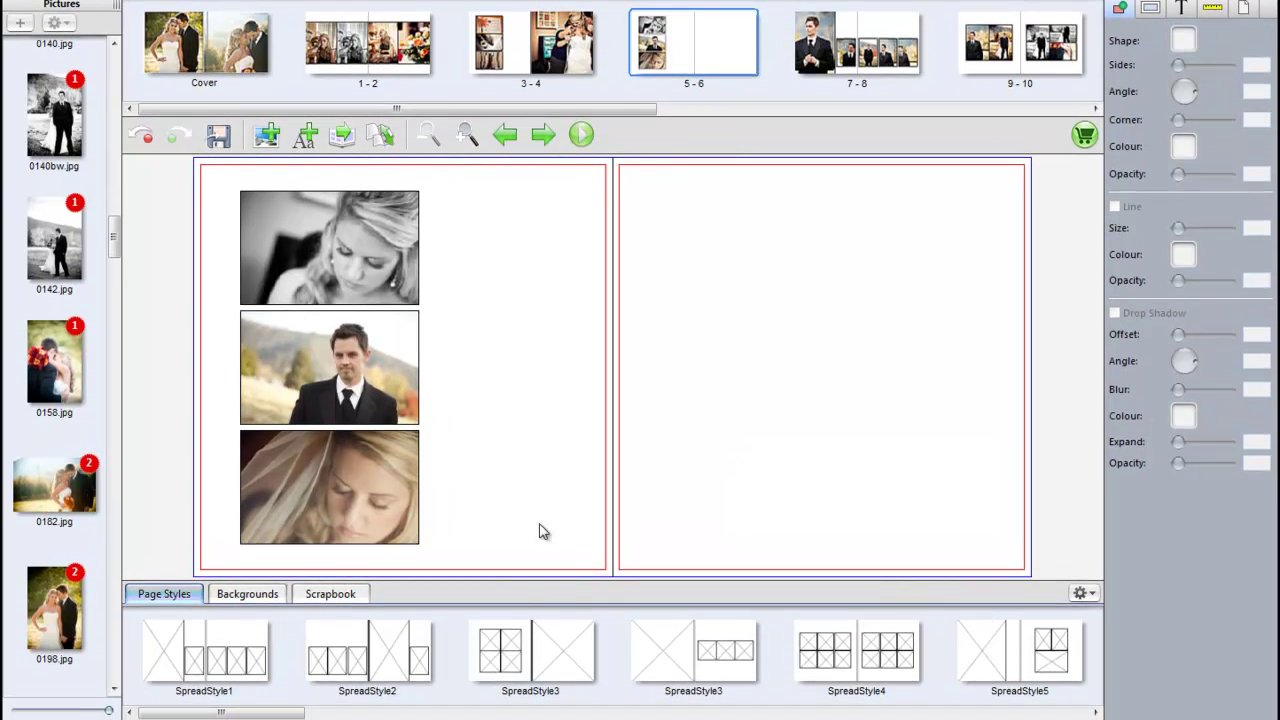
- Place the 0043-beige-0013 stone texture across both pages of spread 5-6
{"action": "left_click", "coordinate": [251, 595]}
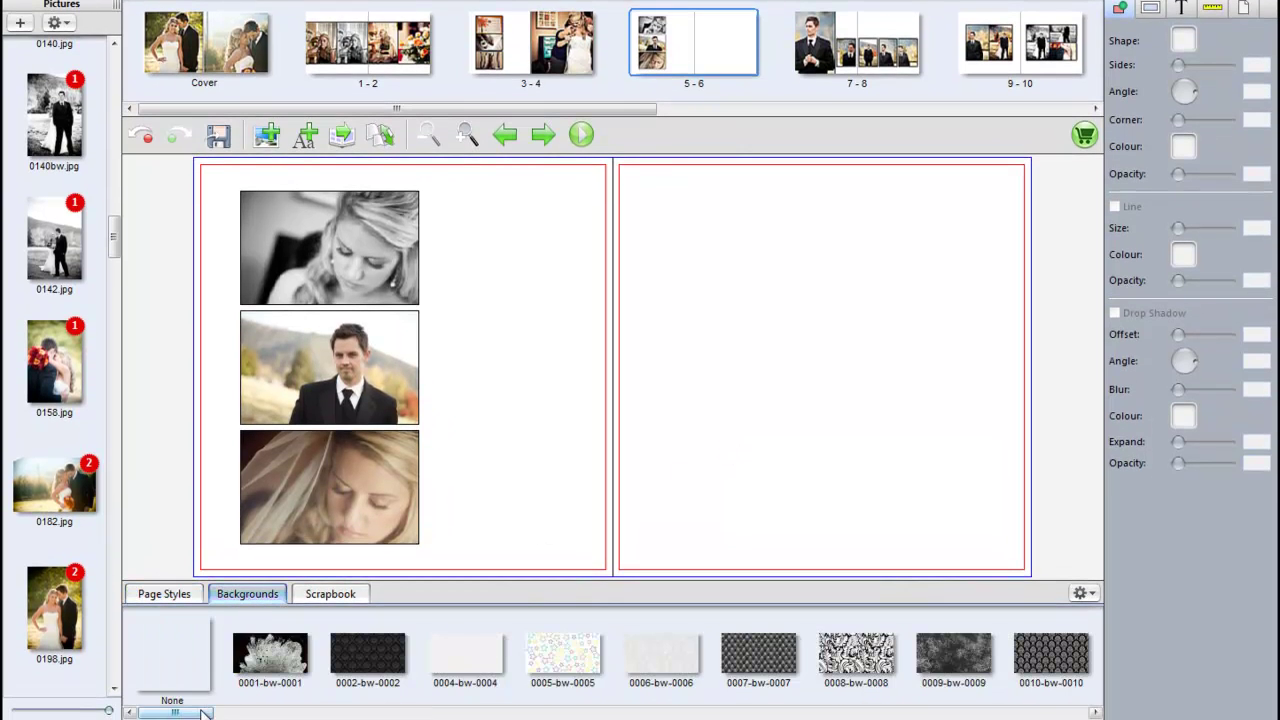
{"action": "left_click_drag", "start_coordinate": [190, 713], "coordinate": [425, 712]}
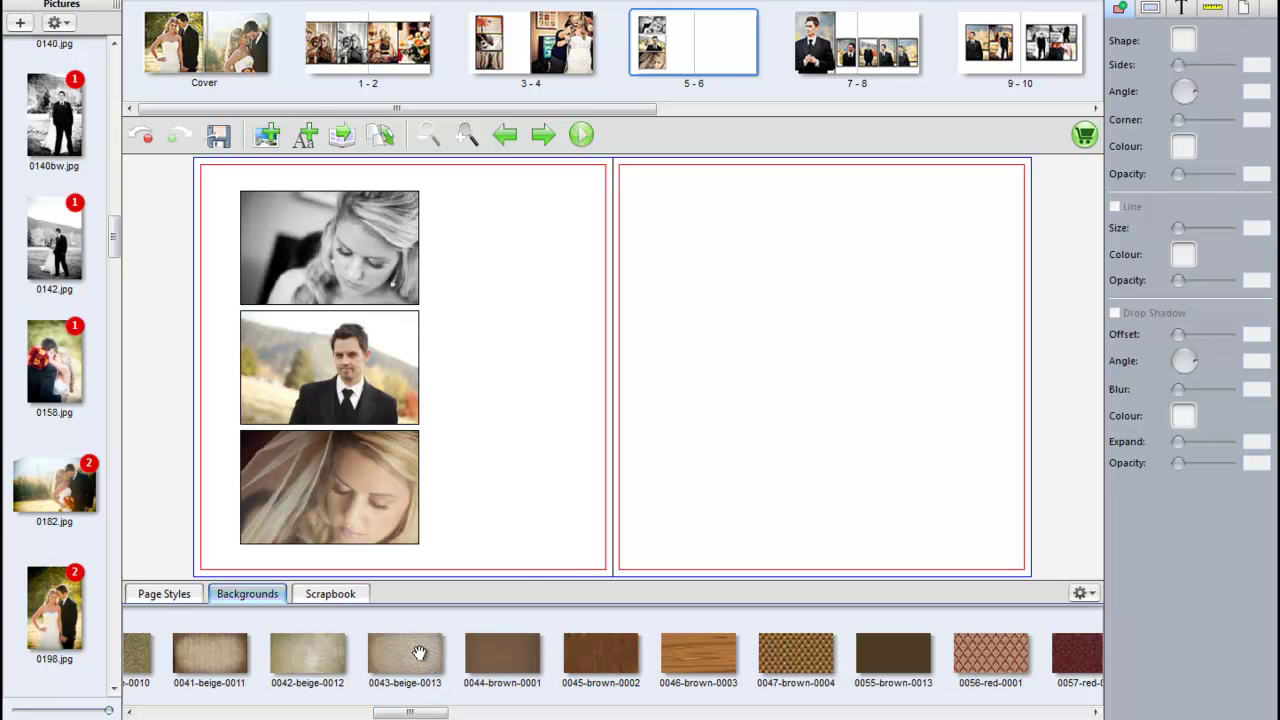
{"action": "left_click_drag", "start_coordinate": [418, 652], "coordinate": [608, 495]}
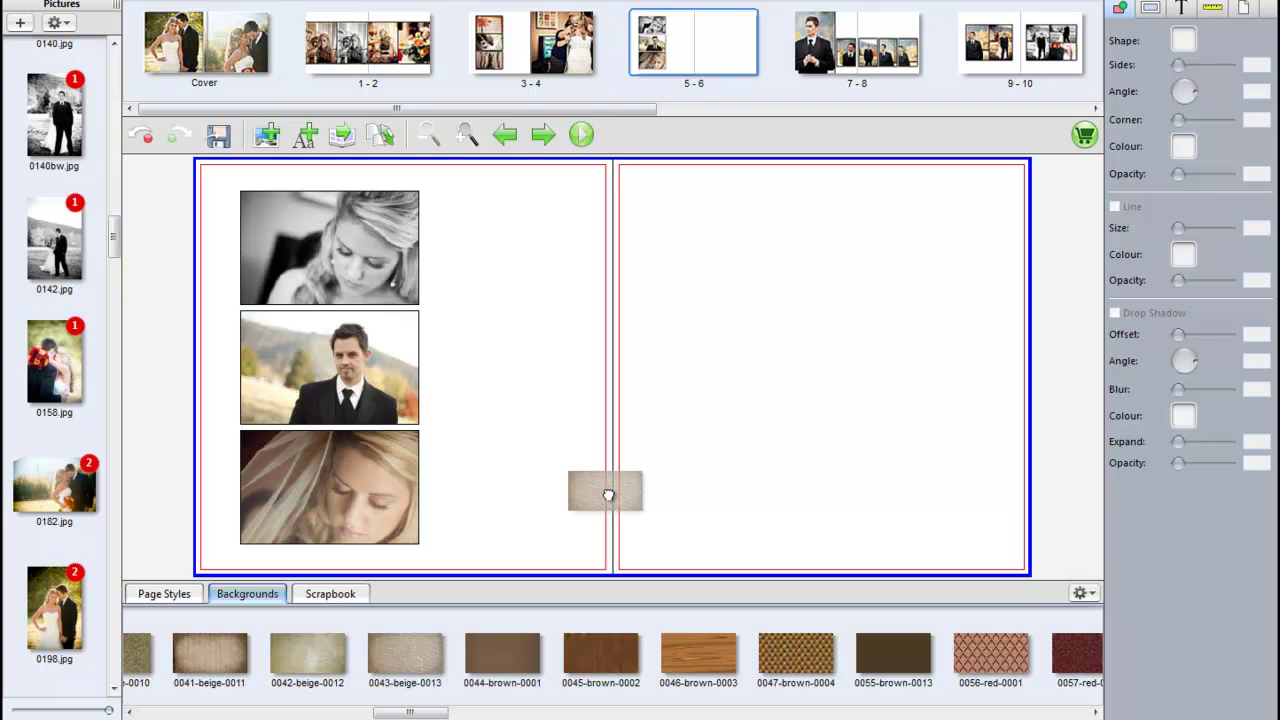
{"action": "left_click_drag", "start_coordinate": [608, 495], "coordinate": [610, 483]}
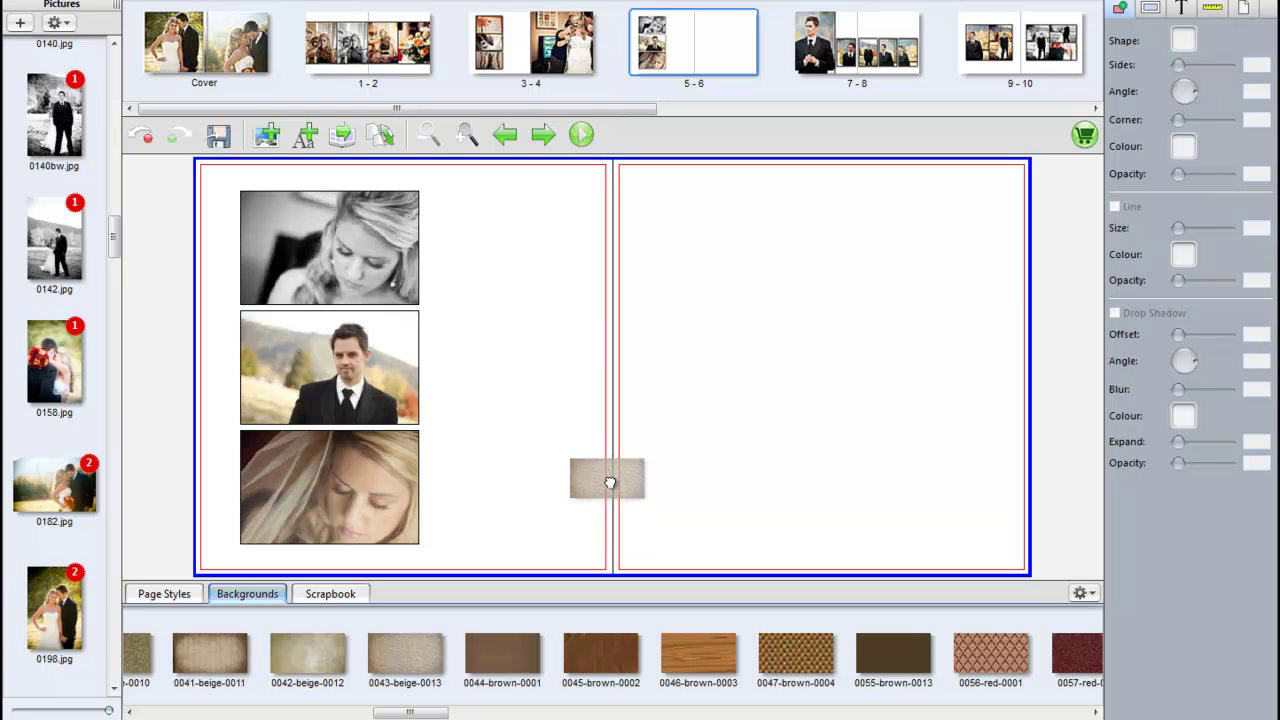
{"action": "left_click_drag", "start_coordinate": [610, 483], "coordinate": [520, 452]}
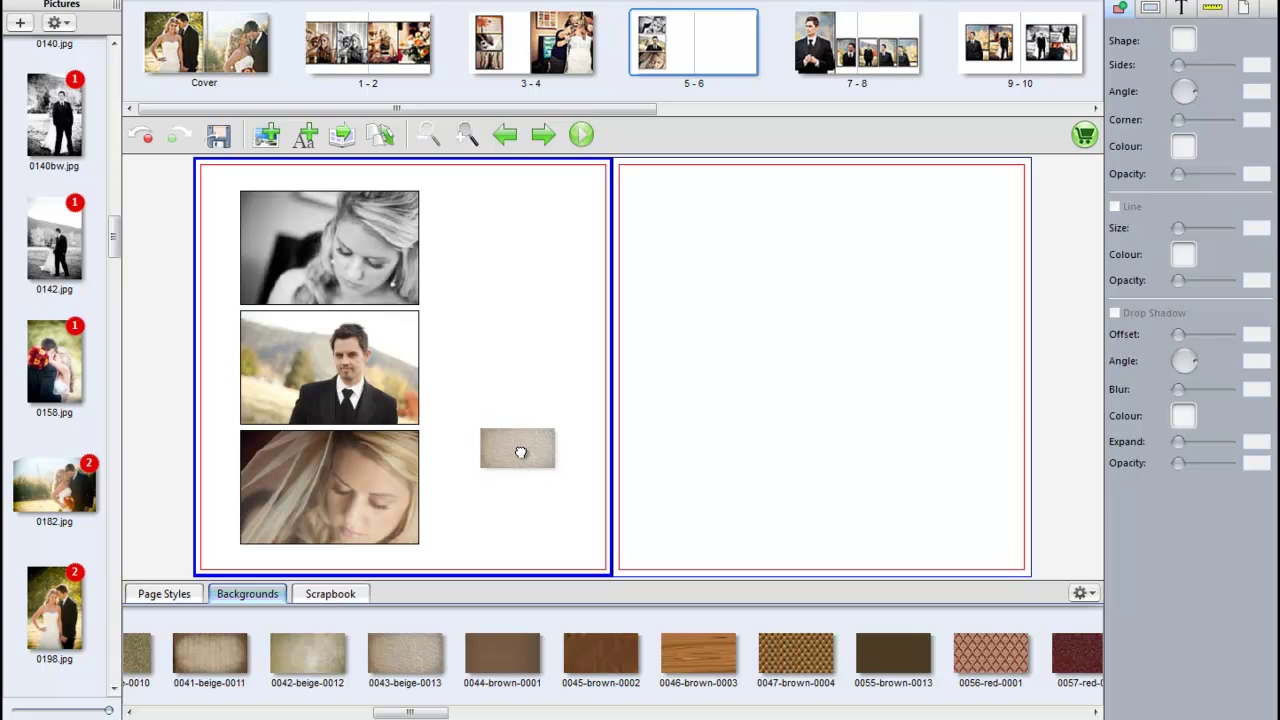
{"action": "left_click_drag", "start_coordinate": [520, 452], "coordinate": [608, 457]}
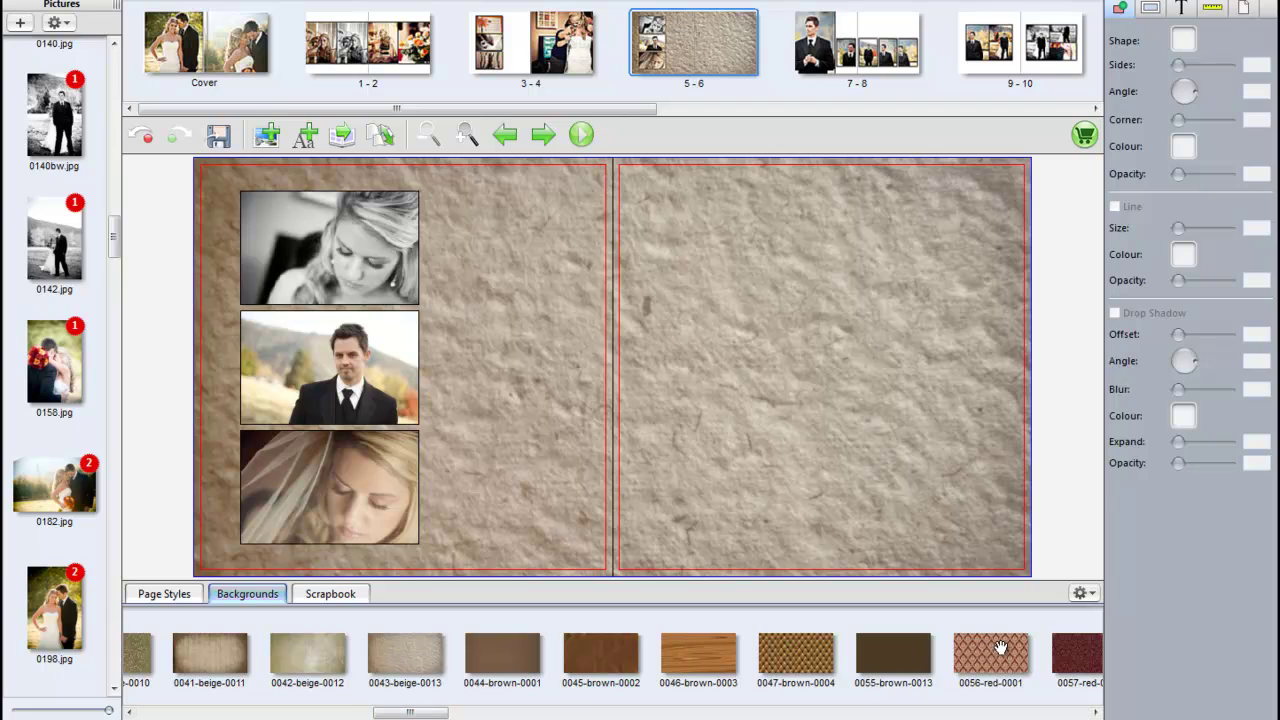
- Import photo 0207 into the backgrounds library
{"action": "left_click", "coordinate": [1085, 594]}
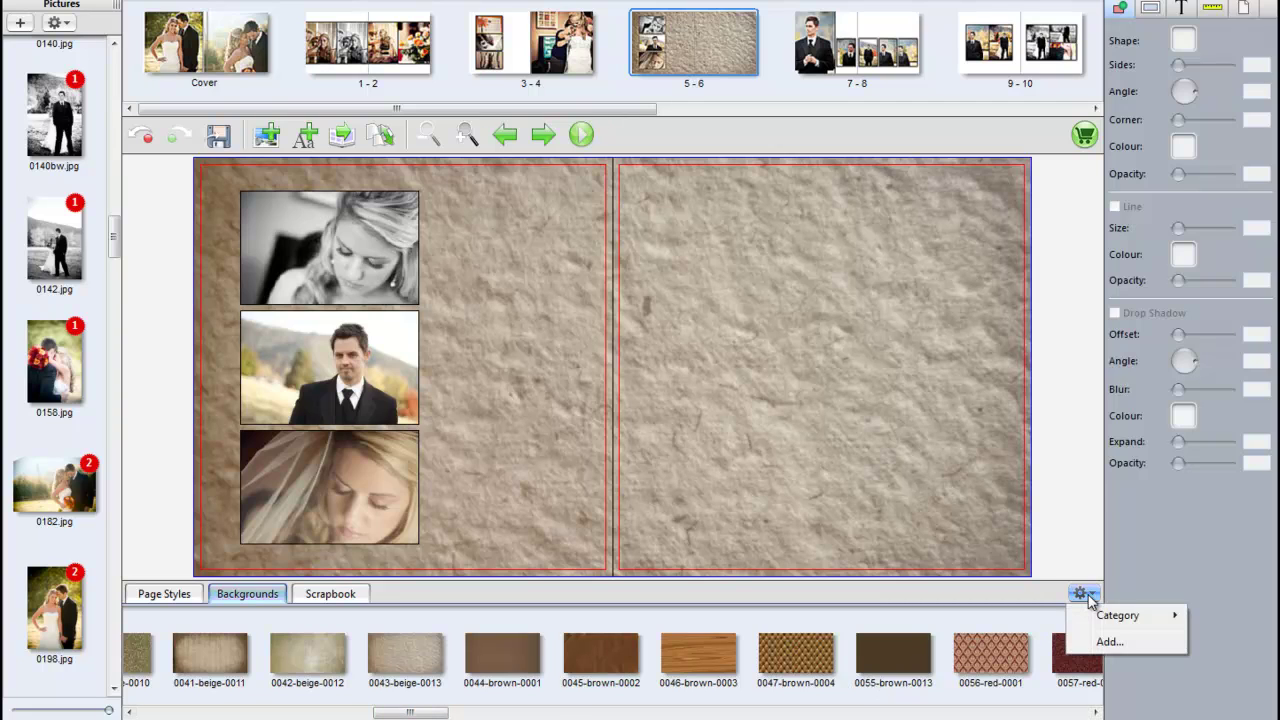
{"action": "left_click", "coordinate": [1105, 643]}
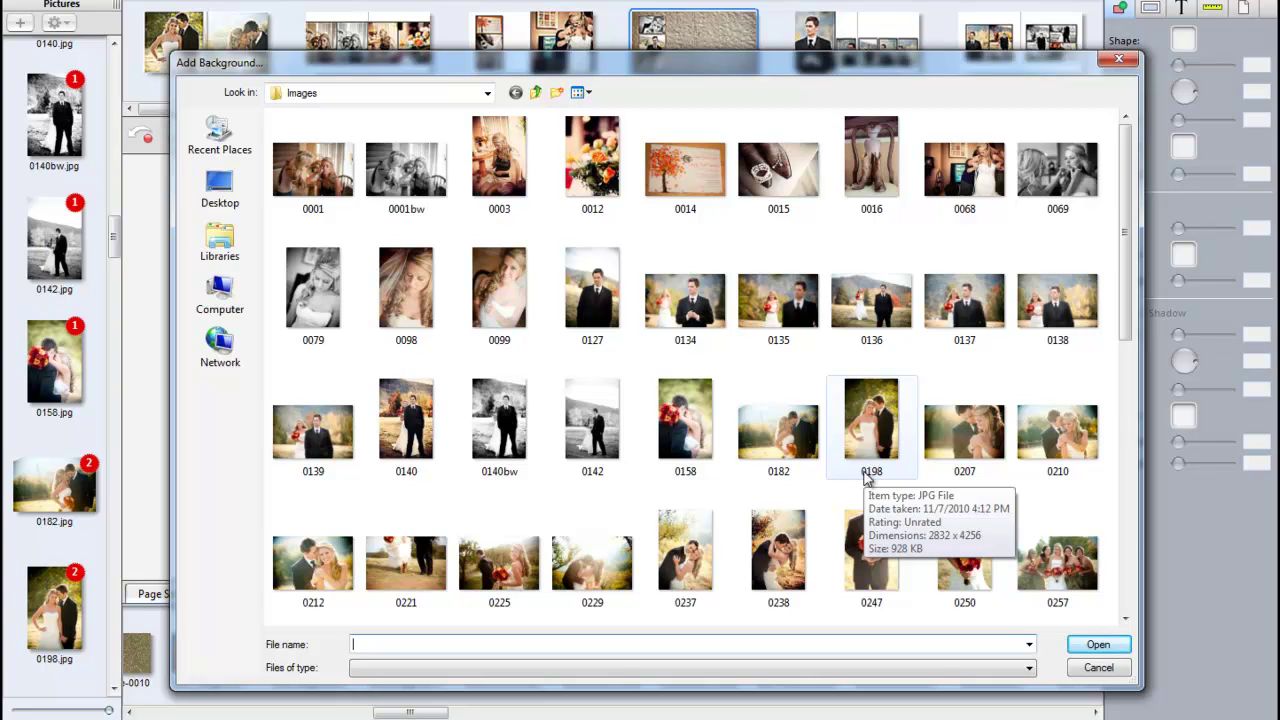
{"action": "left_click_drag", "start_coordinate": [1126, 250], "coordinate": [1126, 271]}
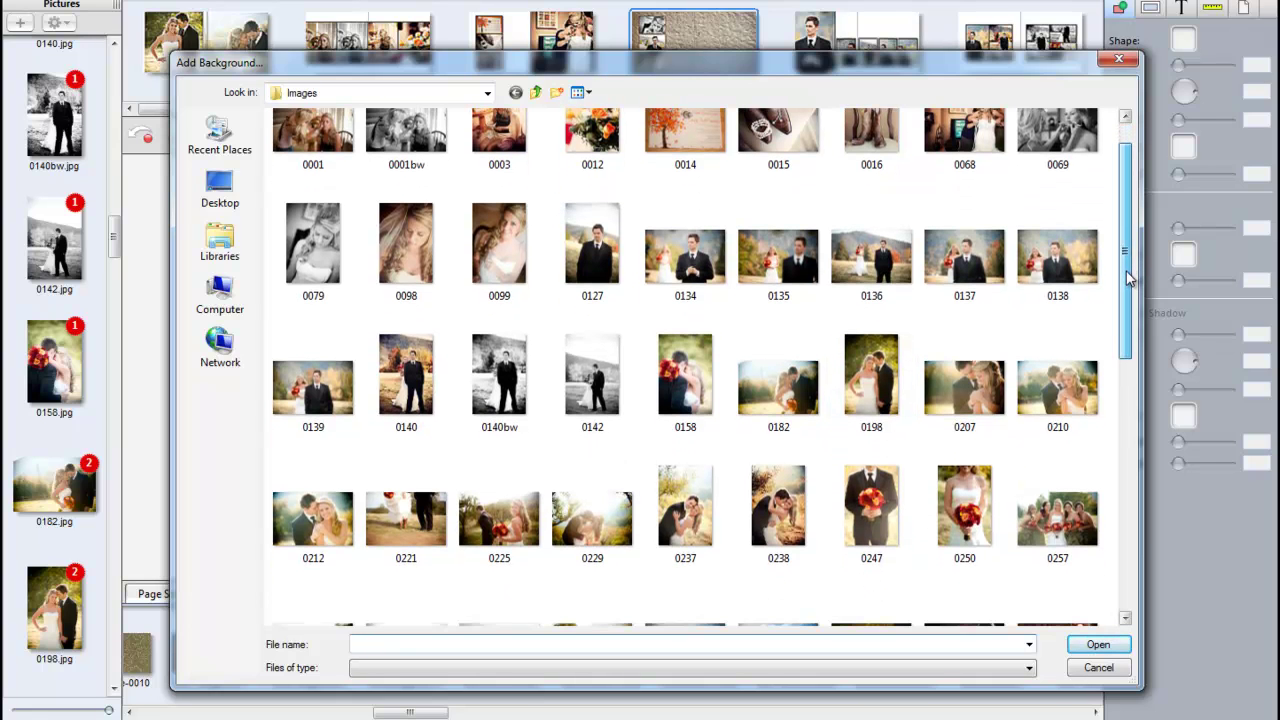
{"action": "left_click", "coordinate": [964, 390]}
{"action": "left_click", "coordinate": [1097, 645]}
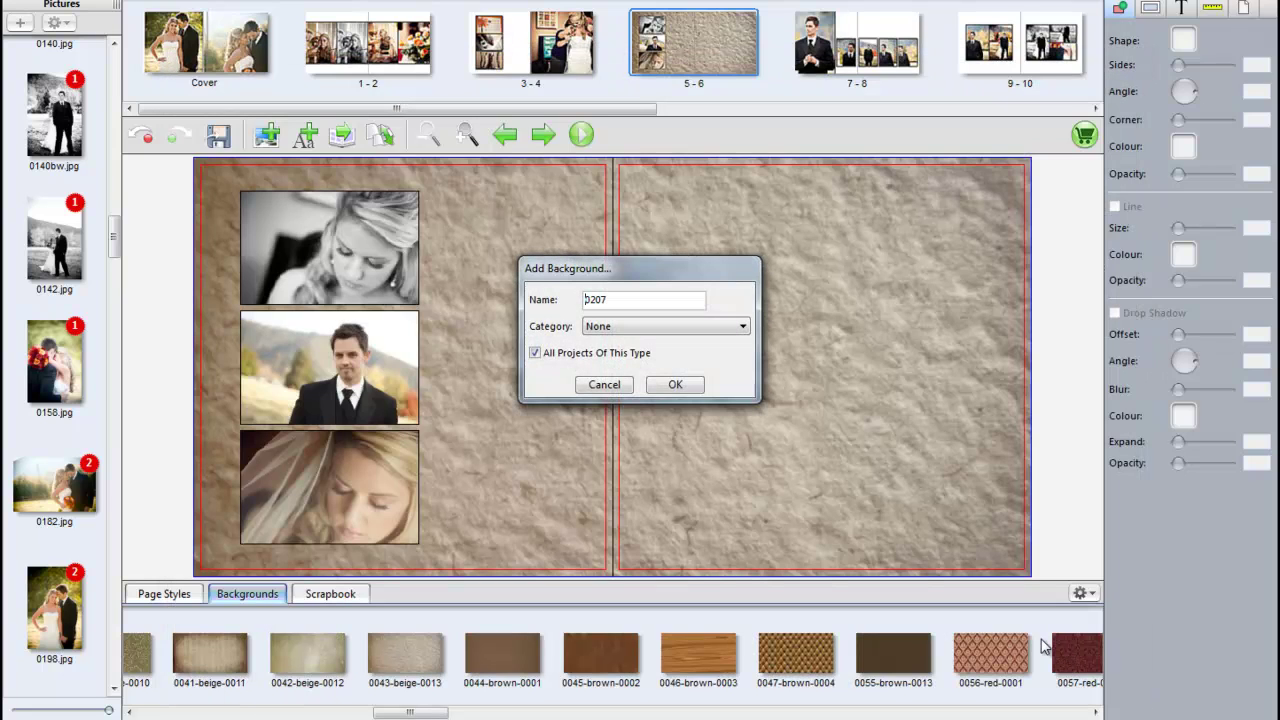
{"action": "left_click", "coordinate": [676, 387]}
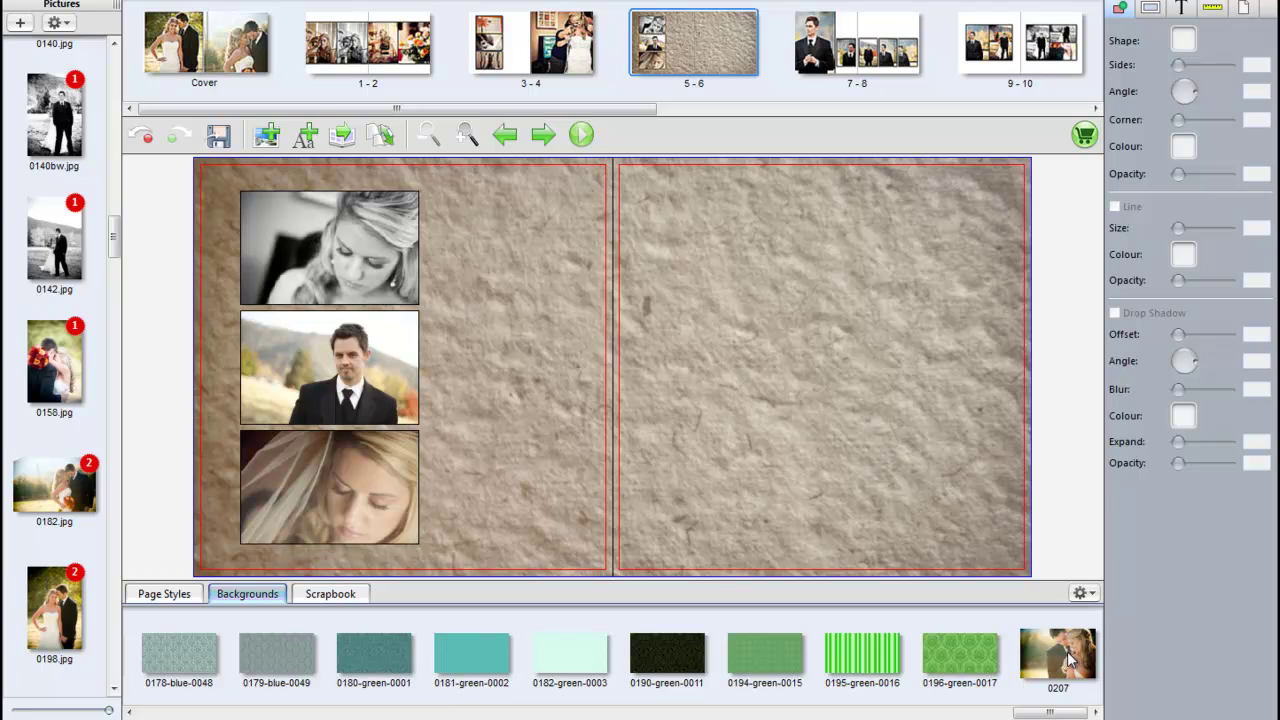
- Apply photo 0207 as the spread background and shift its crop upward
{"action": "left_click_drag", "start_coordinate": [1068, 660], "coordinate": [605, 386]}
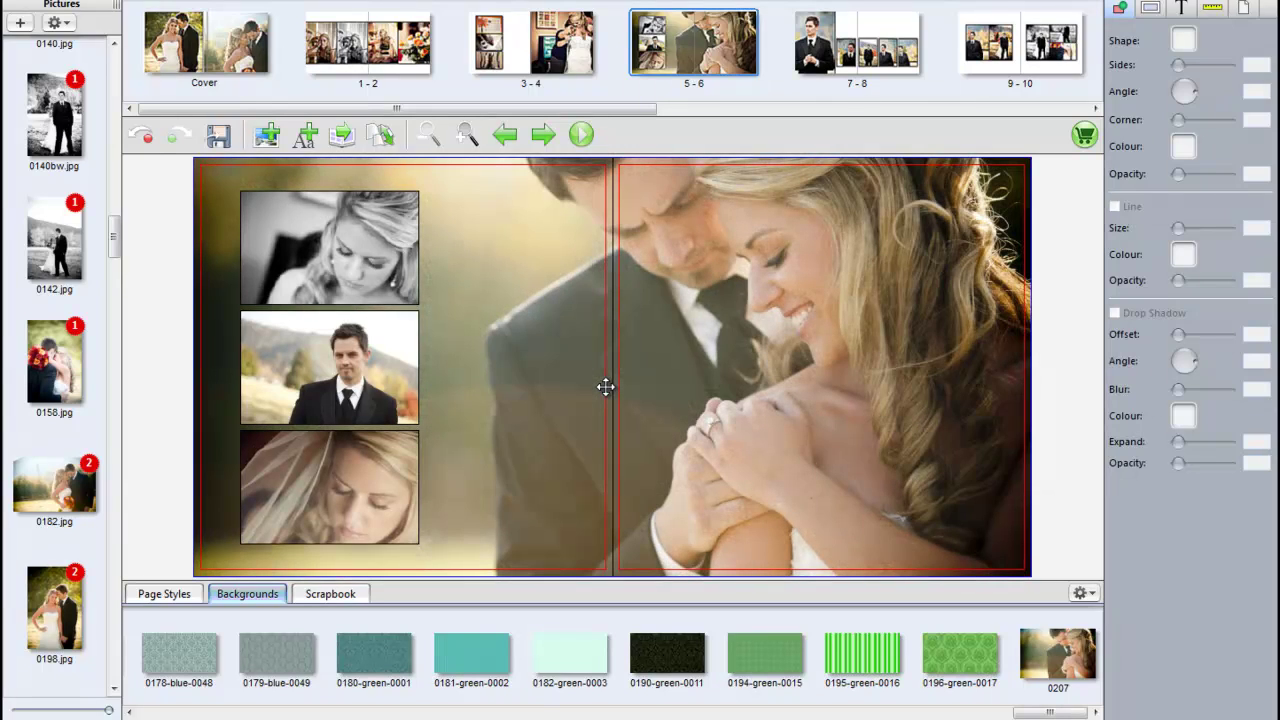
{"action": "double_click", "coordinate": [683, 366]}
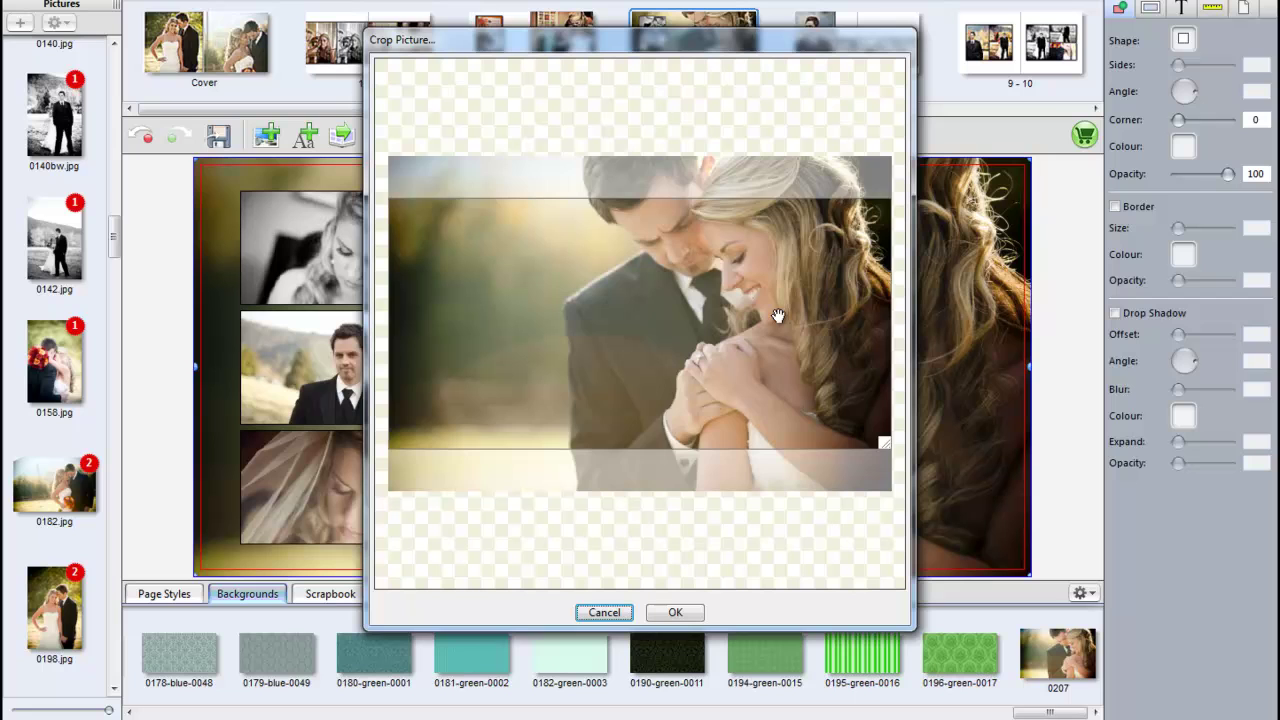
{"action": "left_click_drag", "start_coordinate": [777, 310], "coordinate": [777, 265]}
{"action": "left_click", "coordinate": [672, 612]}
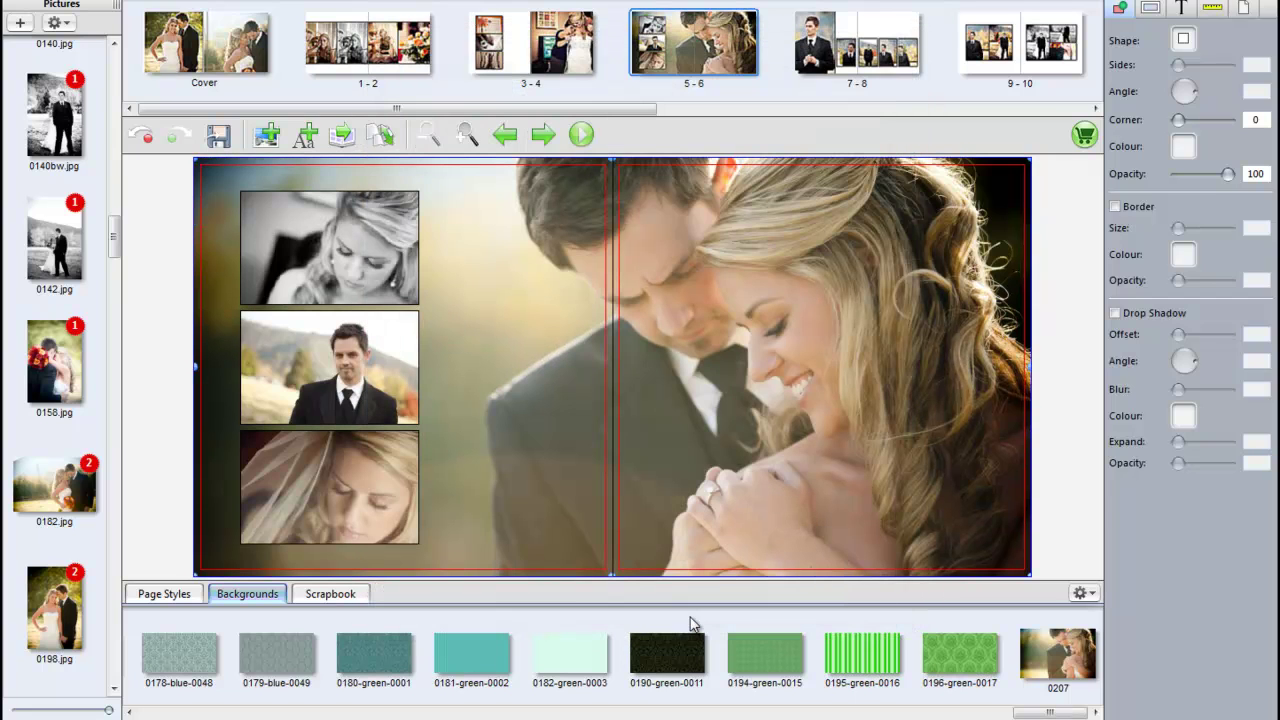
- Set the background photo's opacity to 75
{"action": "left_click", "coordinate": [1266, 174]}
{"action": "double_click", "coordinate": [1266, 174]}
{"action": "type", "text": "75"}
{"action": "key", "text": "Return"}
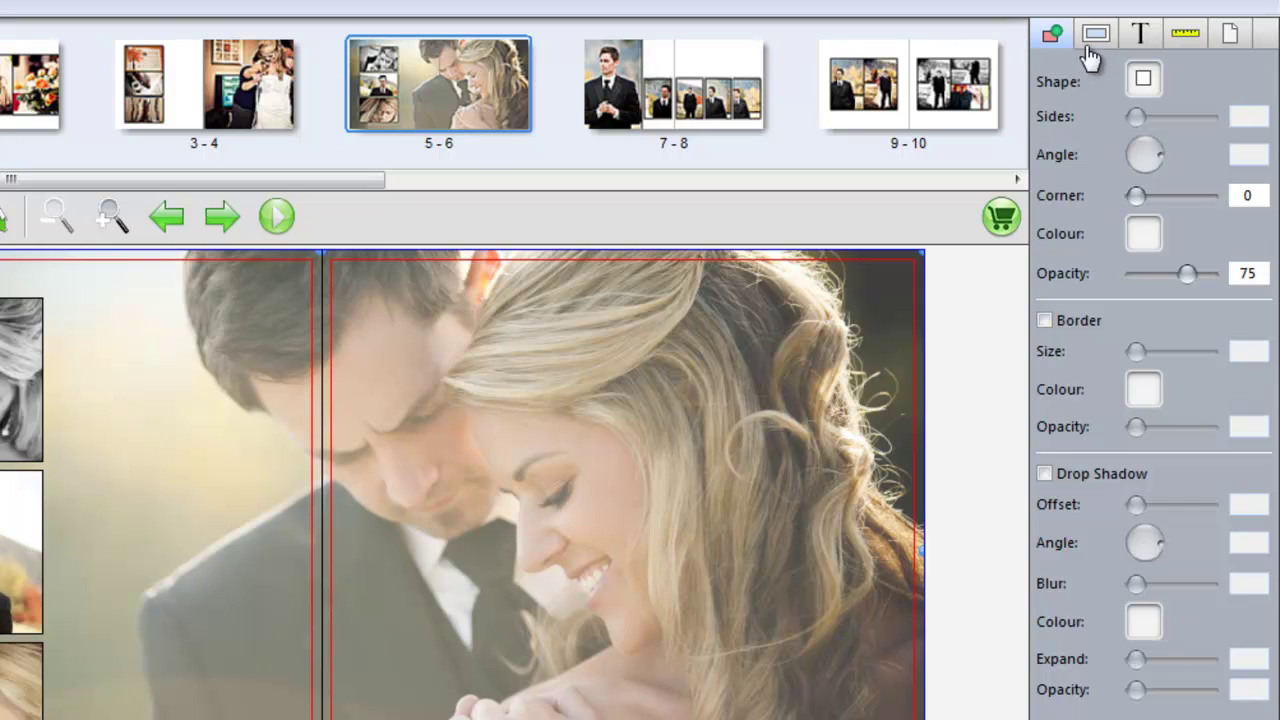
- Browse the panel's picture, text, position and background settings, ending on position and size
{"action": "left_click", "coordinate": [1096, 36]}
{"action": "left_click", "coordinate": [1141, 42]}
{"action": "left_click", "coordinate": [1186, 48]}
{"action": "left_click", "coordinate": [1230, 40]}
{"action": "left_click", "coordinate": [1189, 42]}
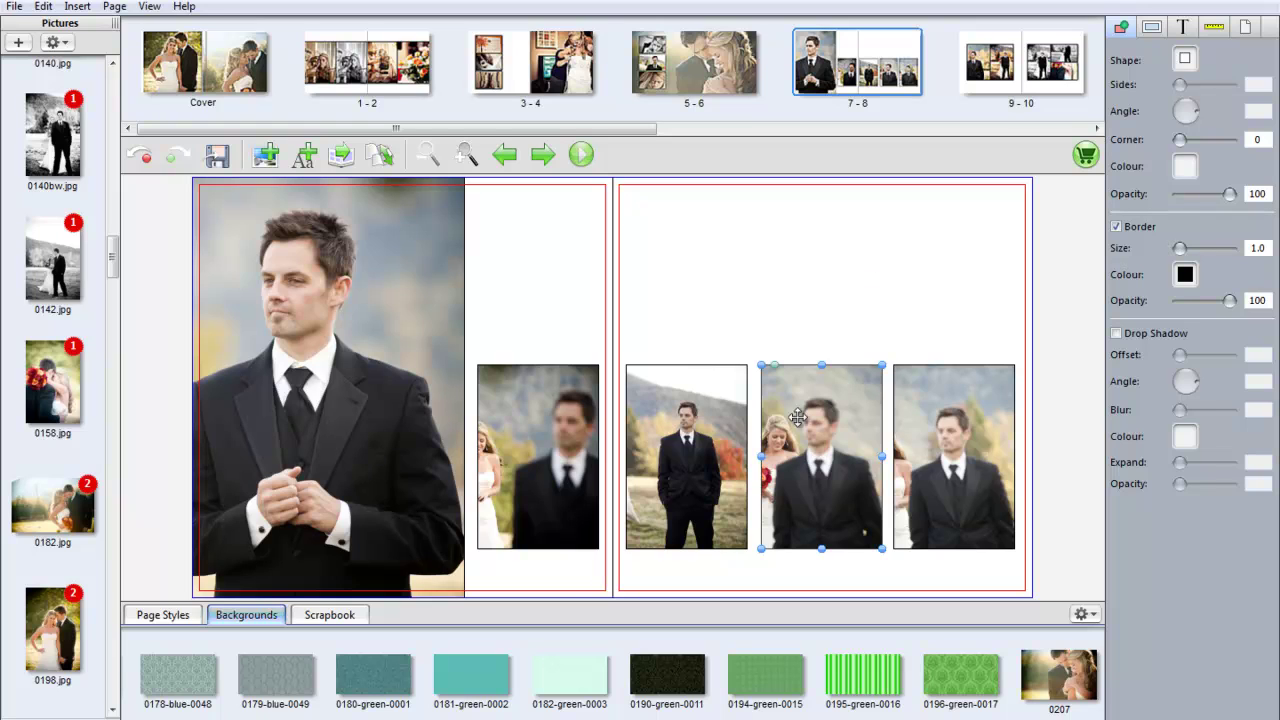
- Drag the Black0178 scrapbook flourish above page 8's three photos and enlarge it
{"action": "left_click", "coordinate": [330, 617]}
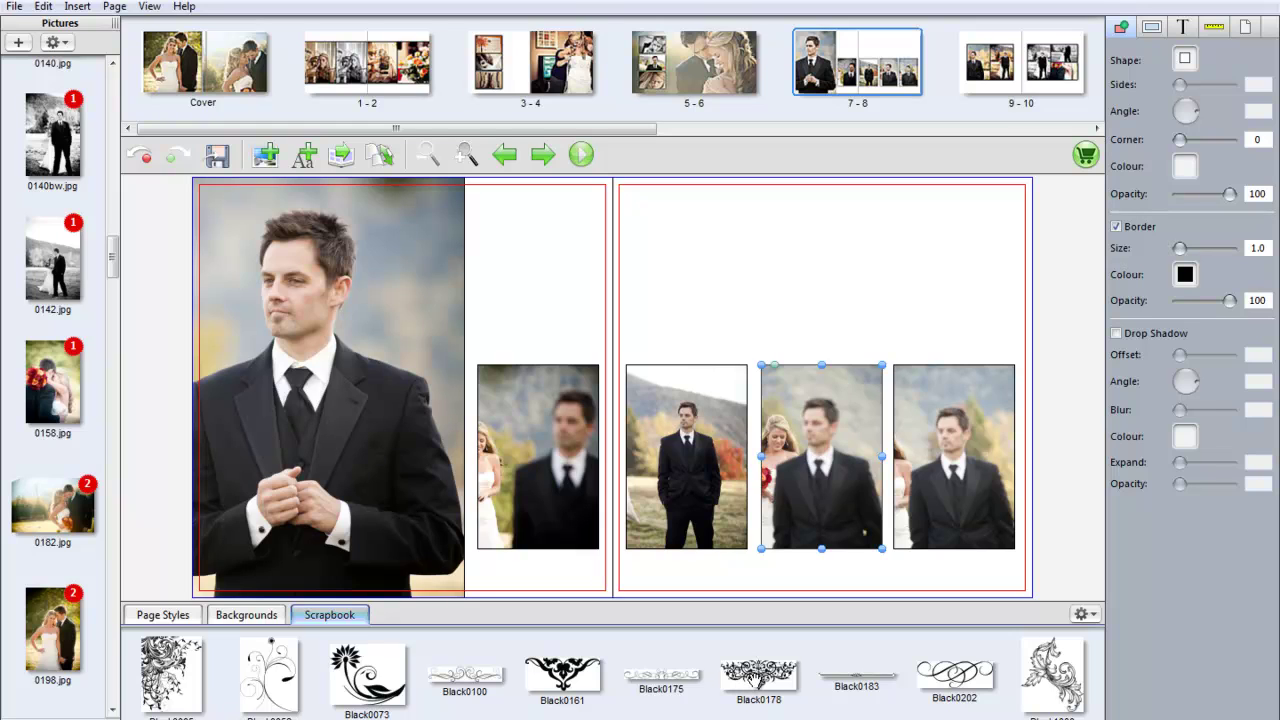
{"action": "left_click_drag", "start_coordinate": [759, 675], "coordinate": [812, 270]}
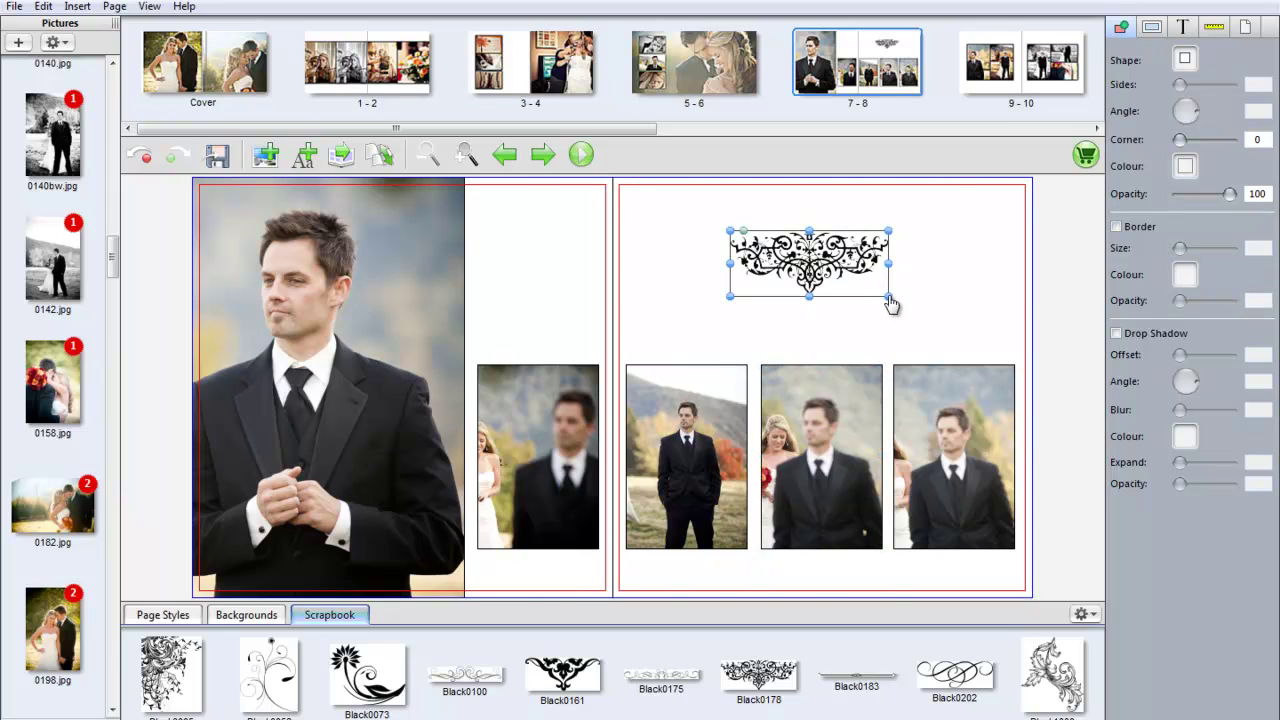
{"action": "left_click_drag", "start_coordinate": [890, 299], "coordinate": [997, 325]}
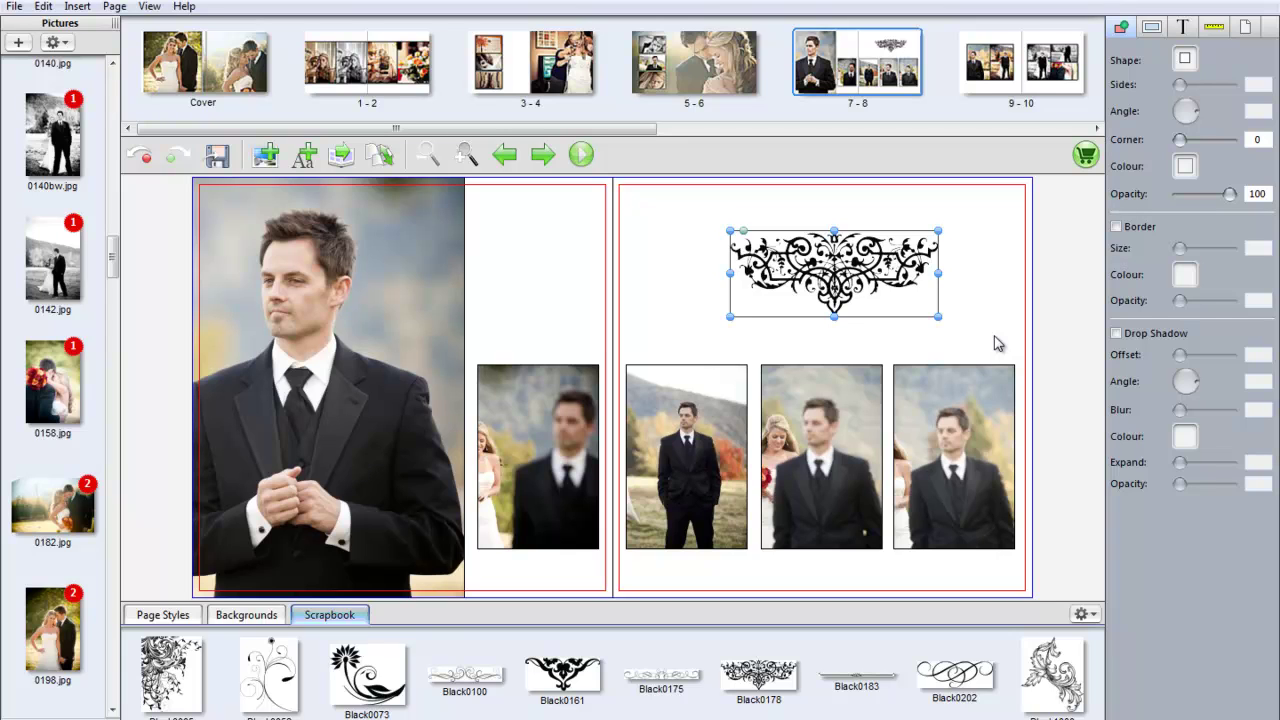
- Start adding a custom scrapbook picture from the Scrapbook options, then cancel without adding one
{"action": "left_click", "coordinate": [1084, 616]}
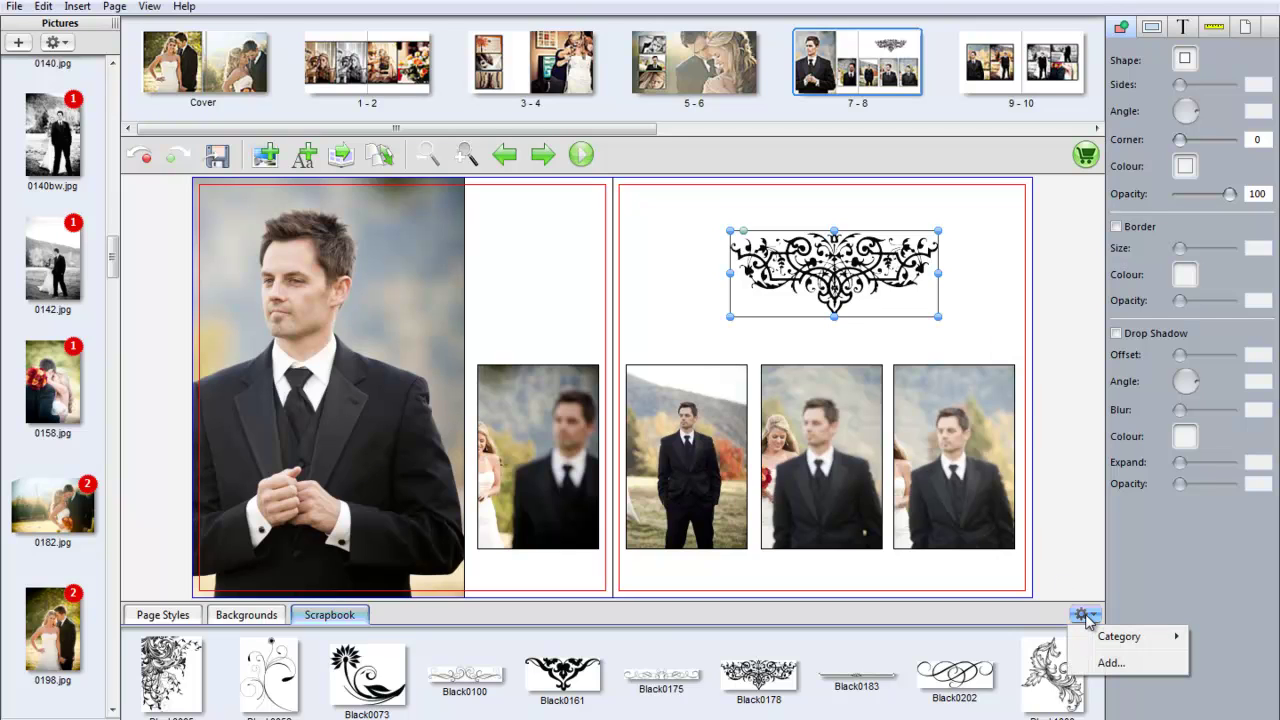
{"action": "left_click", "coordinate": [1110, 663]}
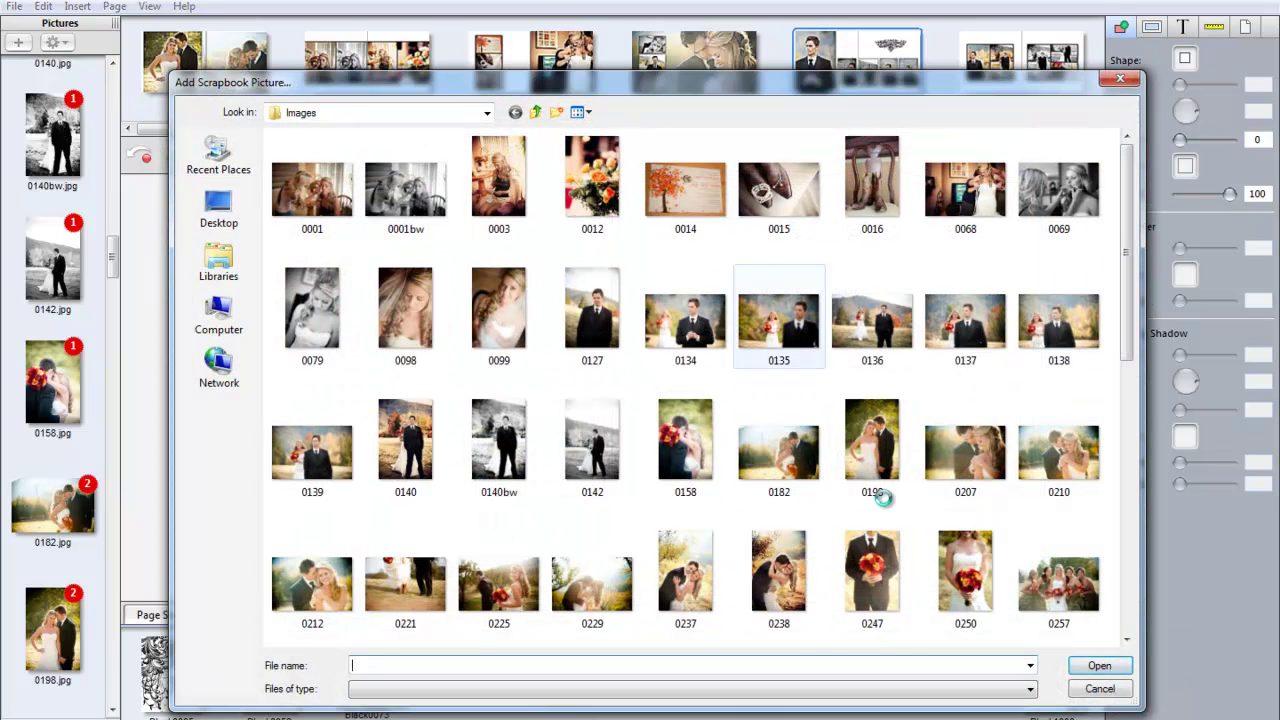
{"action": "left_click", "coordinate": [1094, 689]}
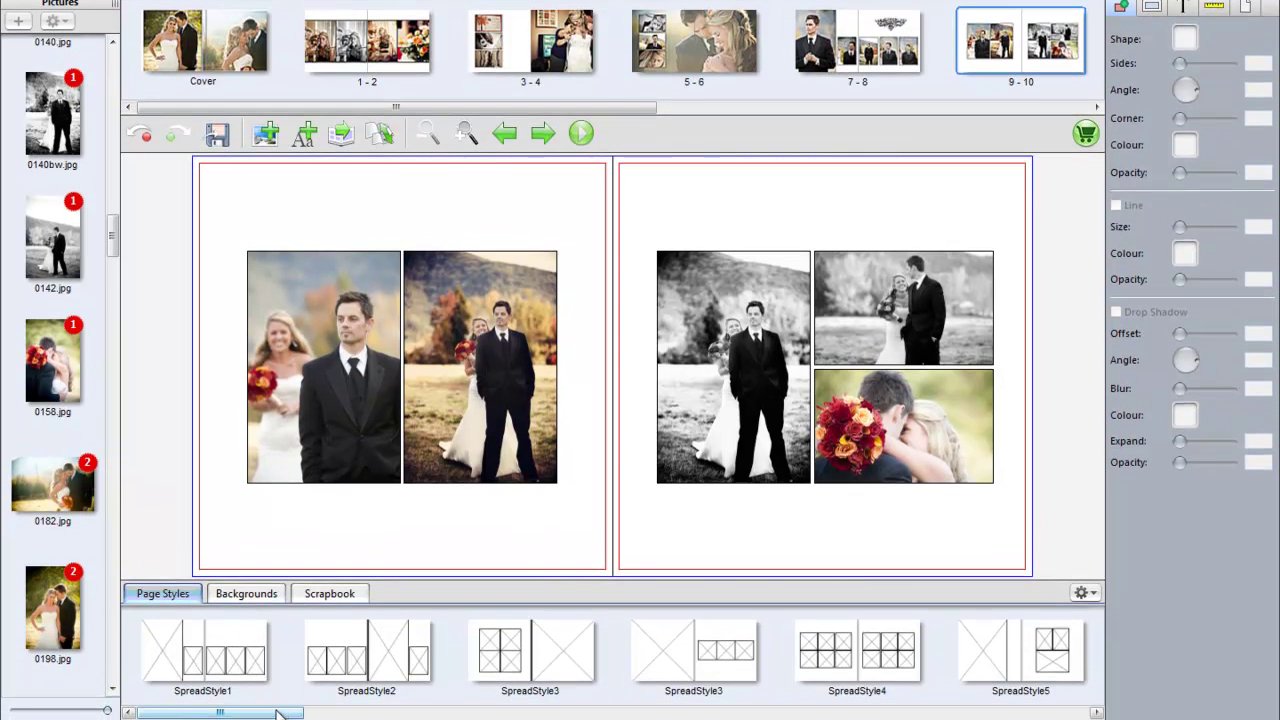
- Save the whole spread 9-10 layout as a page style named 'Spread 004'
{"action": "left_click_drag", "start_coordinate": [315, 719], "coordinate": [264, 706]}
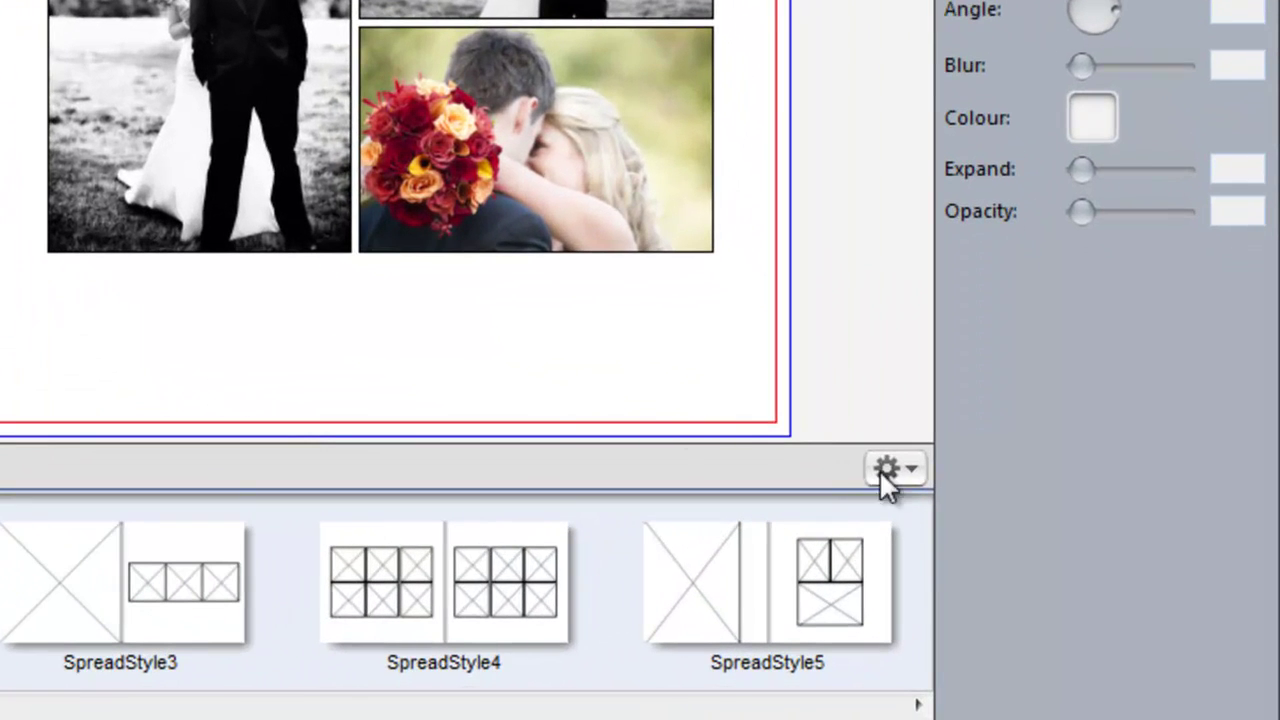
{"action": "left_click", "coordinate": [903, 468]}
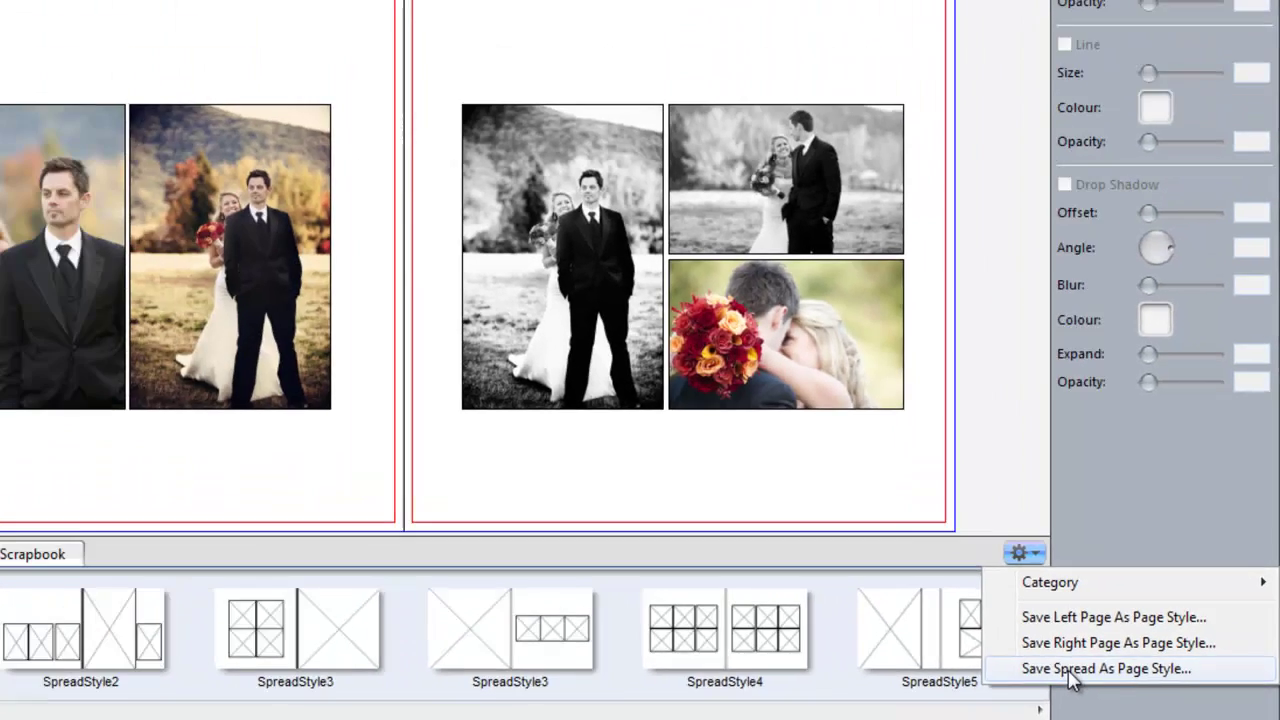
{"action": "left_click", "coordinate": [960, 643]}
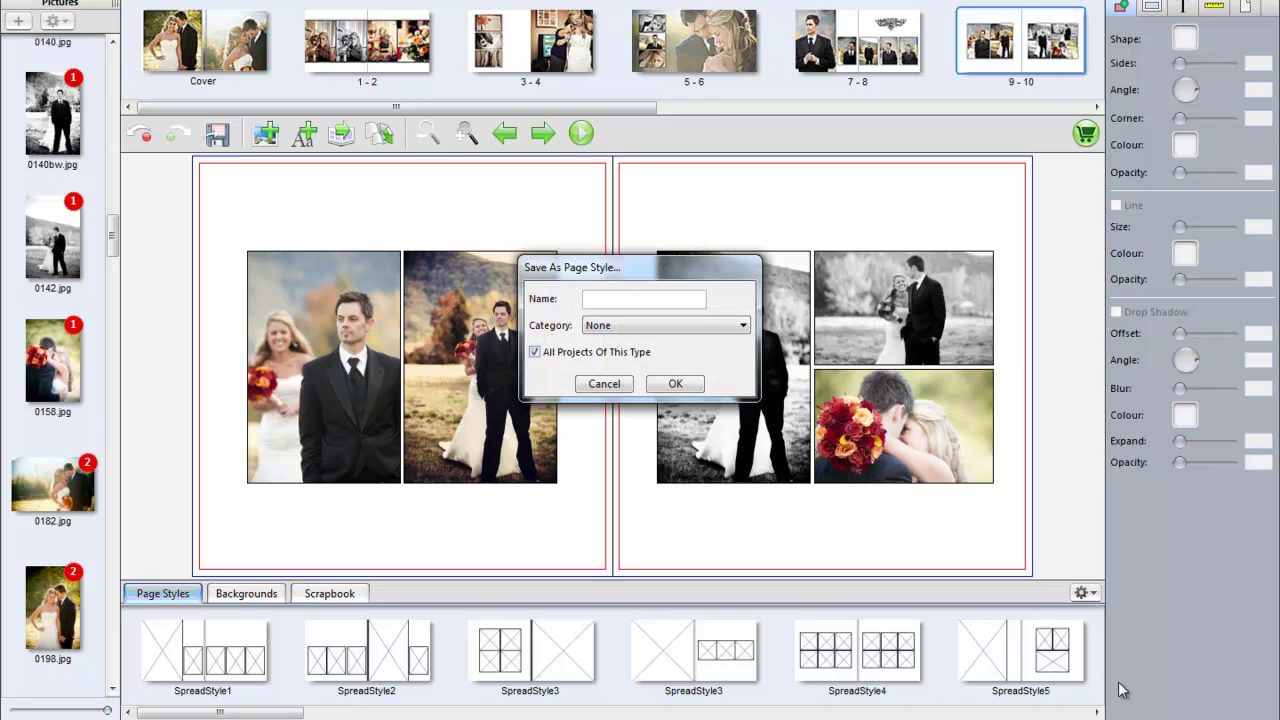
{"action": "type", "text": "Spread 004"}
{"action": "left_click", "coordinate": [684, 388]}
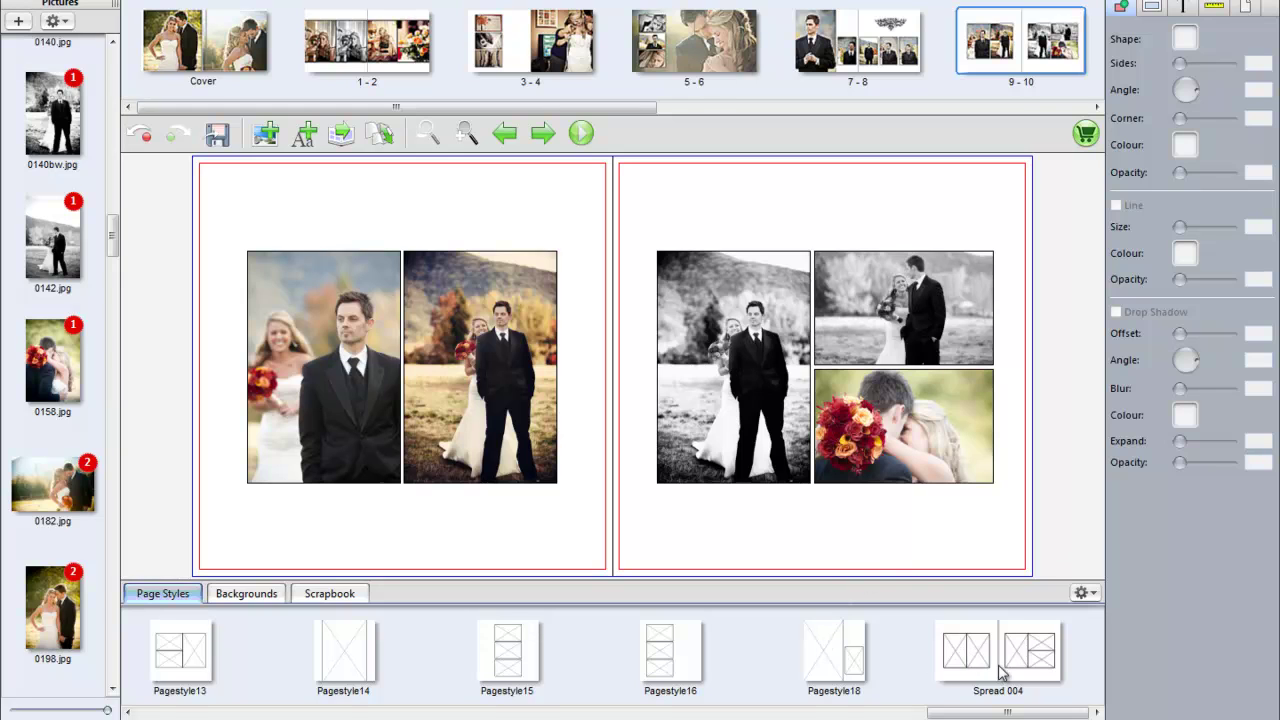
{"action": "mouse_move", "coordinate": [1007, 712]}
{"action": "left_mouse_down"}
{"action": "mouse_move", "coordinate": [165, 714]}
{"action": "mouse_move", "coordinate": [1010, 714]}
{"action": "left_mouse_up"}
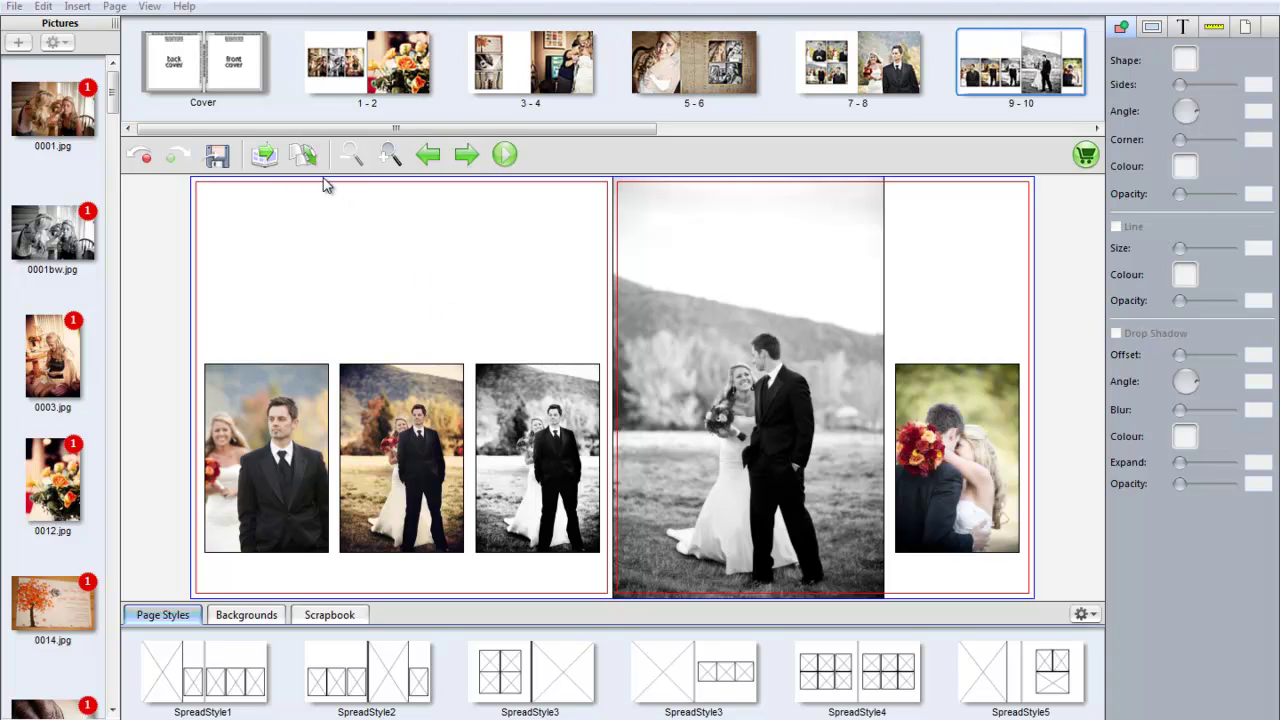
- Browse the list of alternative cover products for the album
{"action": "left_click", "coordinate": [306, 158]}
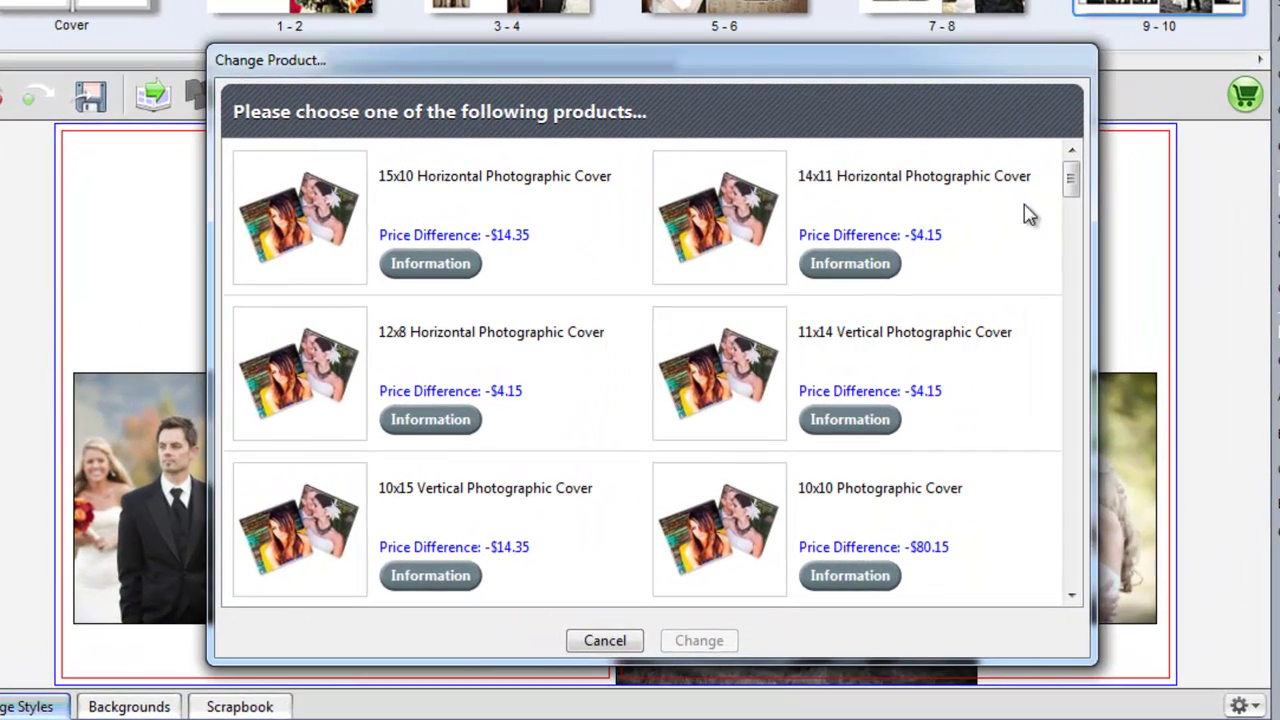
{"action": "left_click_drag", "start_coordinate": [1072, 192], "coordinate": [1076, 213]}
{"action": "scroll", "coordinate": [1032, 370], "scroll_direction": "down", "scroll_amount": 10}
{"action": "scroll", "coordinate": [1032, 370], "scroll_direction": "up", "scroll_amount": 10}
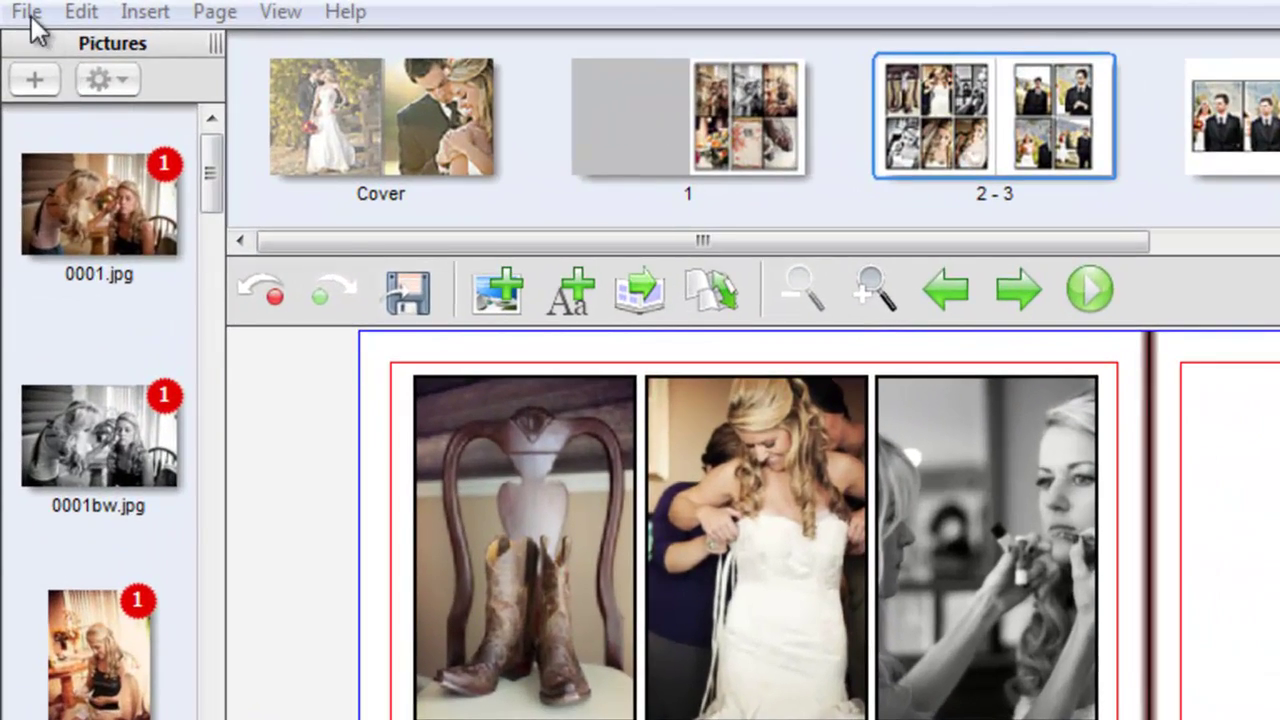
- Run File > Check Project on the whole album
{"action": "left_click", "coordinate": [27, 12]}
{"action": "left_click", "coordinate": [98, 140]}
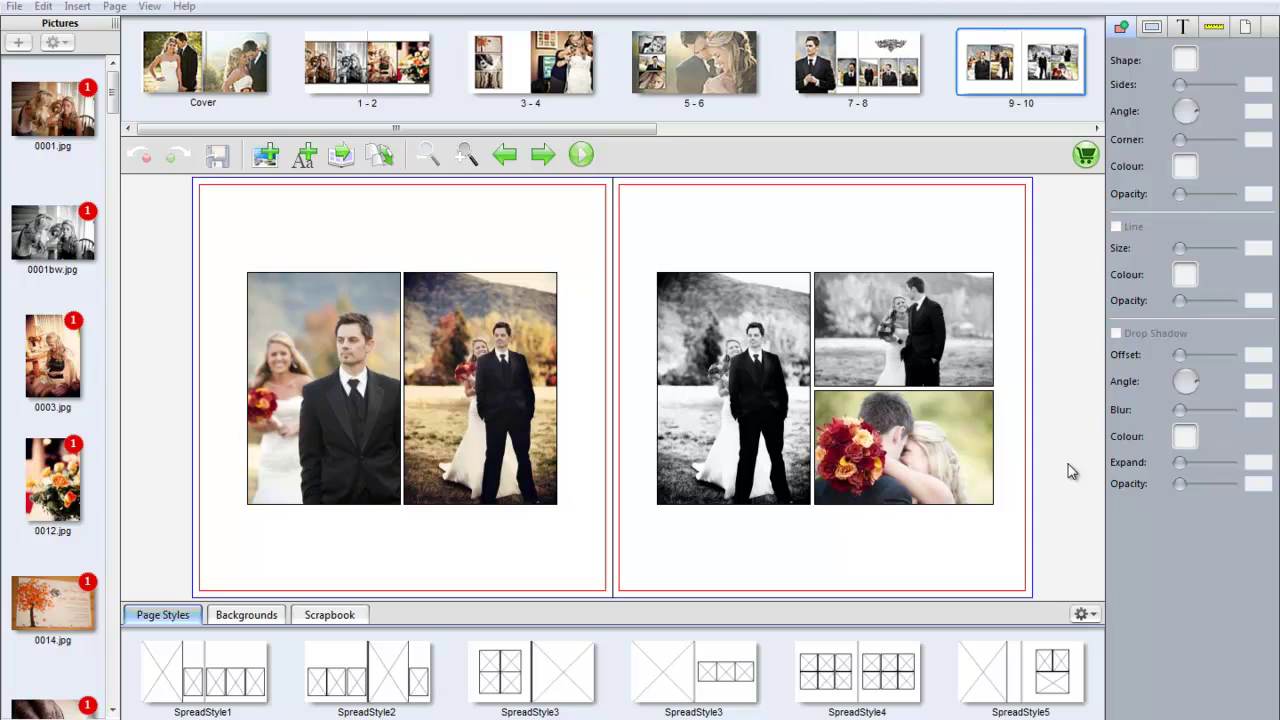
- Choose Order Now, accept the printing disclaimer and launch the Collages.net order form
{"action": "left_click", "coordinate": [1087, 157]}
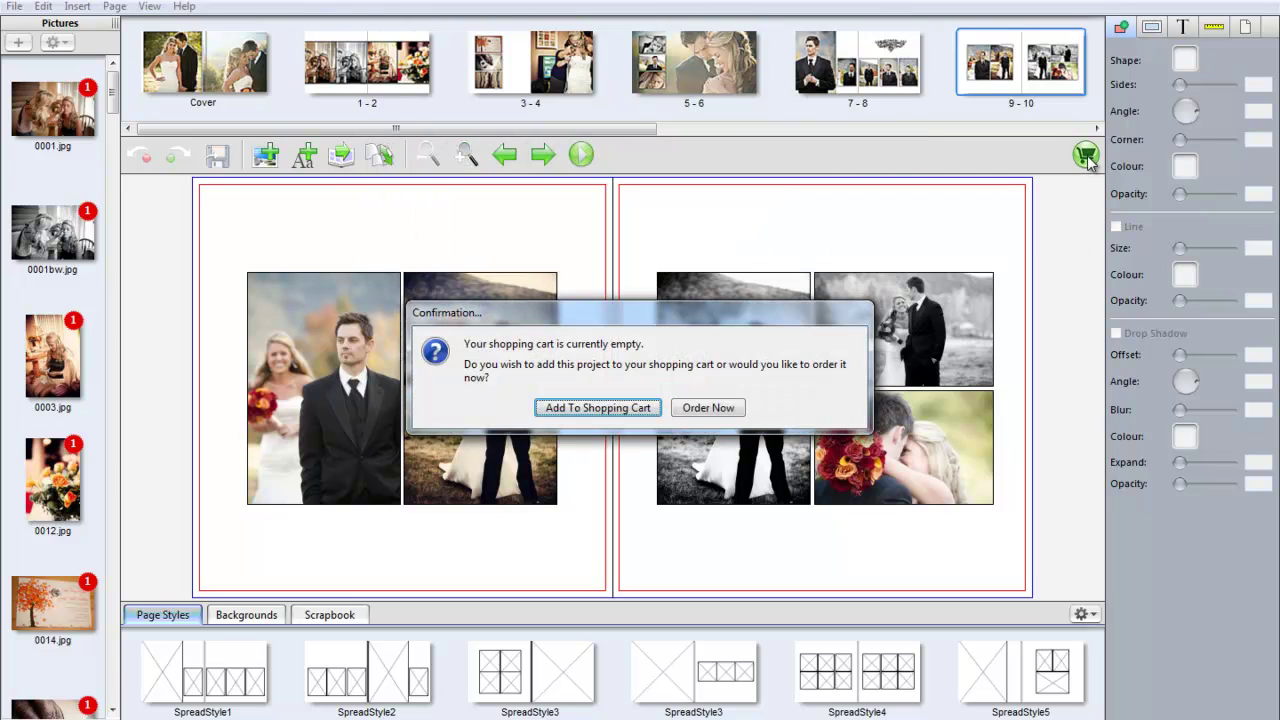
{"action": "left_click", "coordinate": [715, 408]}
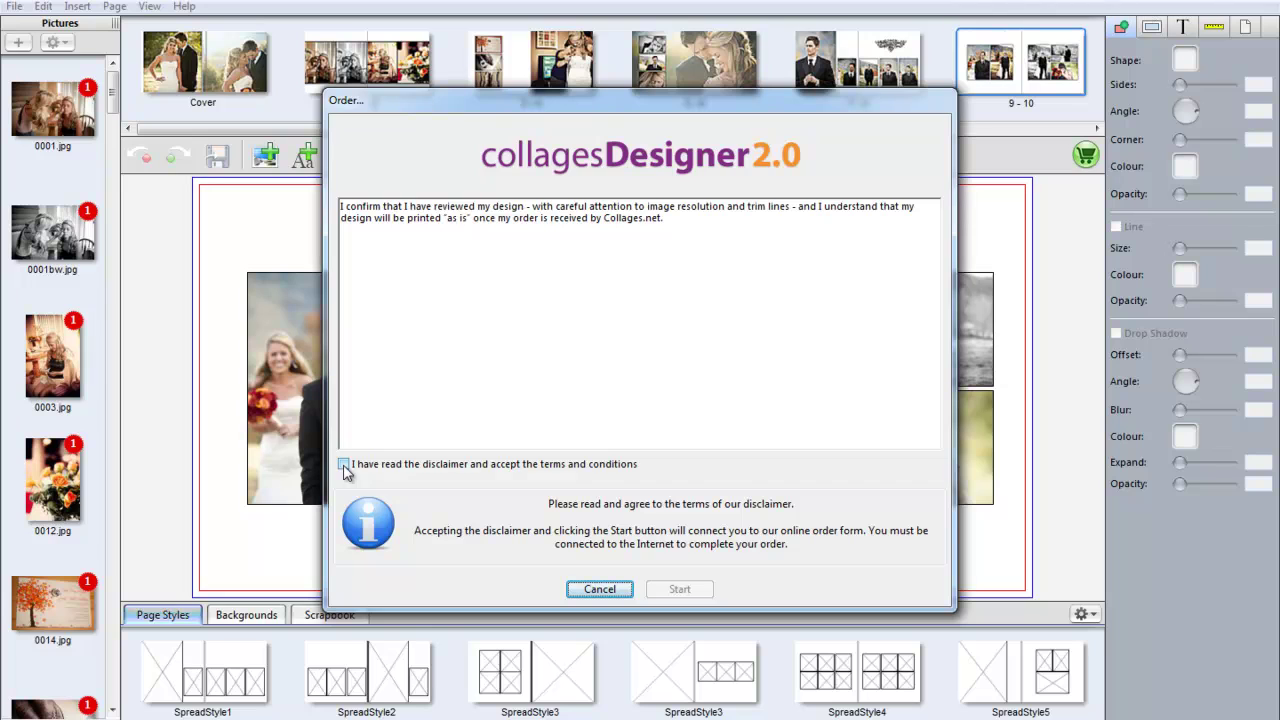
{"action": "left_click", "coordinate": [343, 465]}
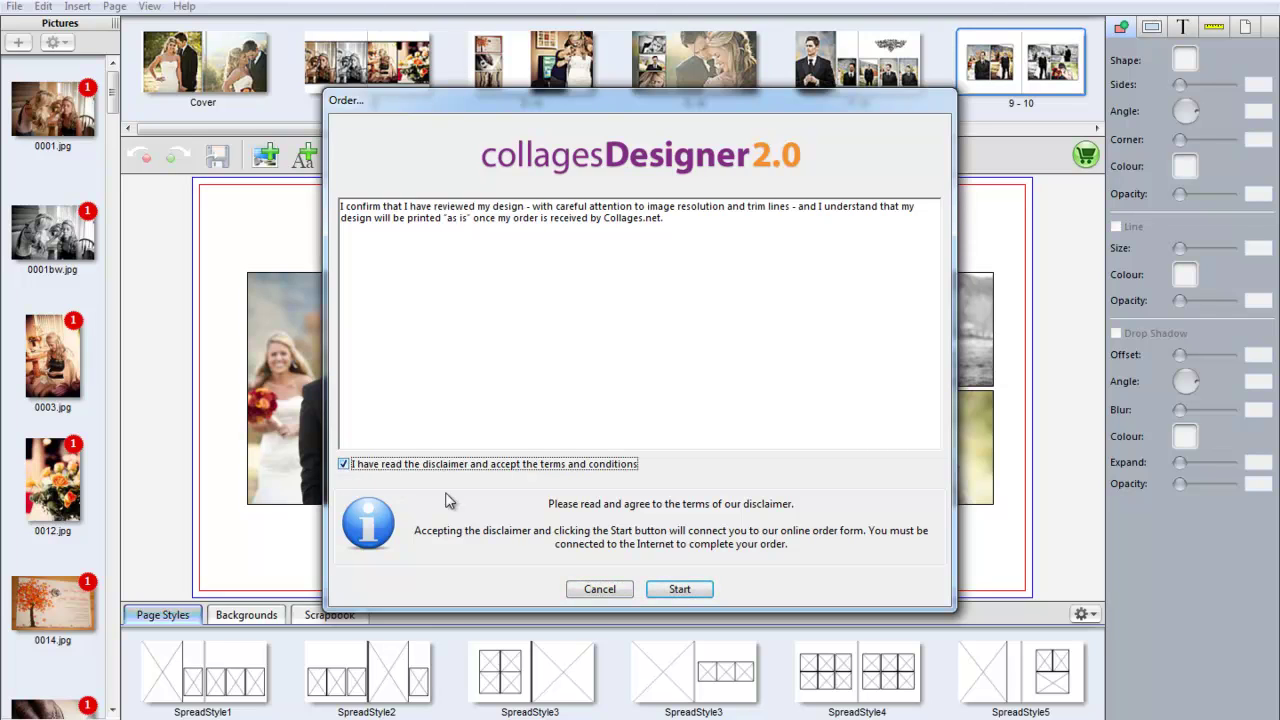
{"action": "left_click", "coordinate": [686, 590]}
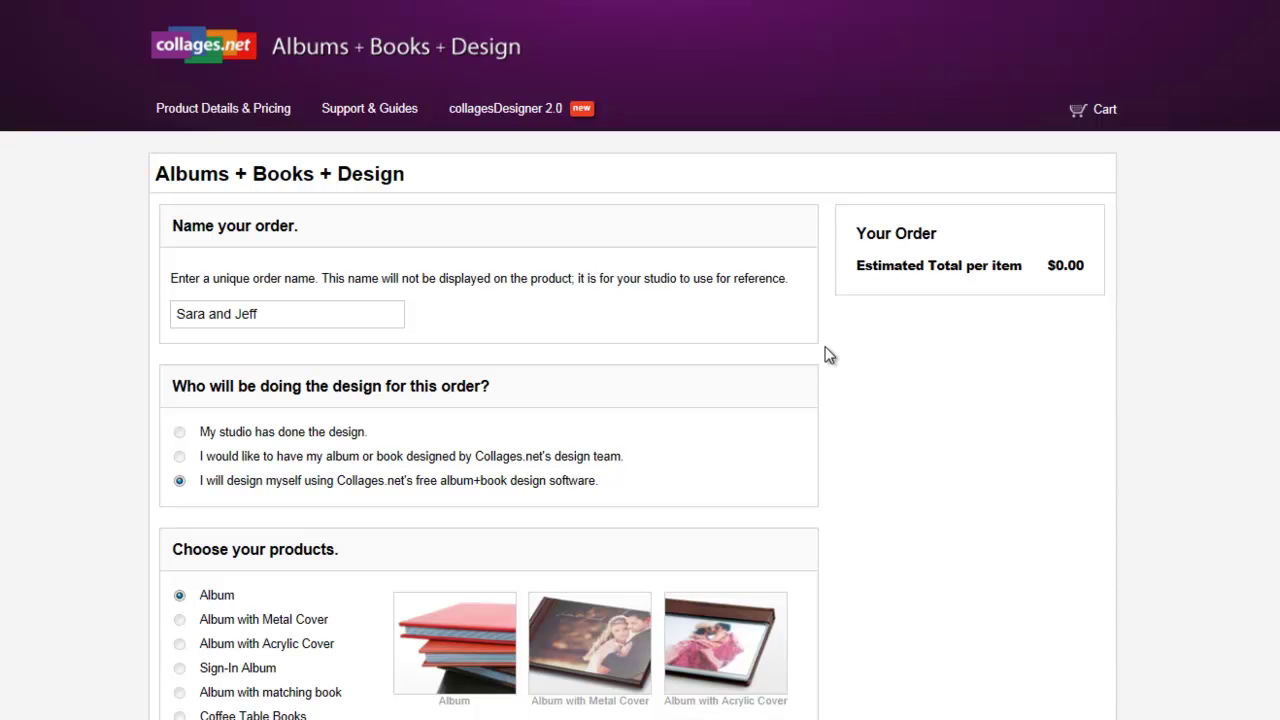
- Choose Matte - Satin Finish cover, Matte paper and Do not color correct
{"action": "scroll", "coordinate": [828, 355], "scroll_direction": "down", "scroll_amount": 8}
{"action": "scroll", "coordinate": [828, 355], "scroll_direction": "down", "scroll_amount": 2}
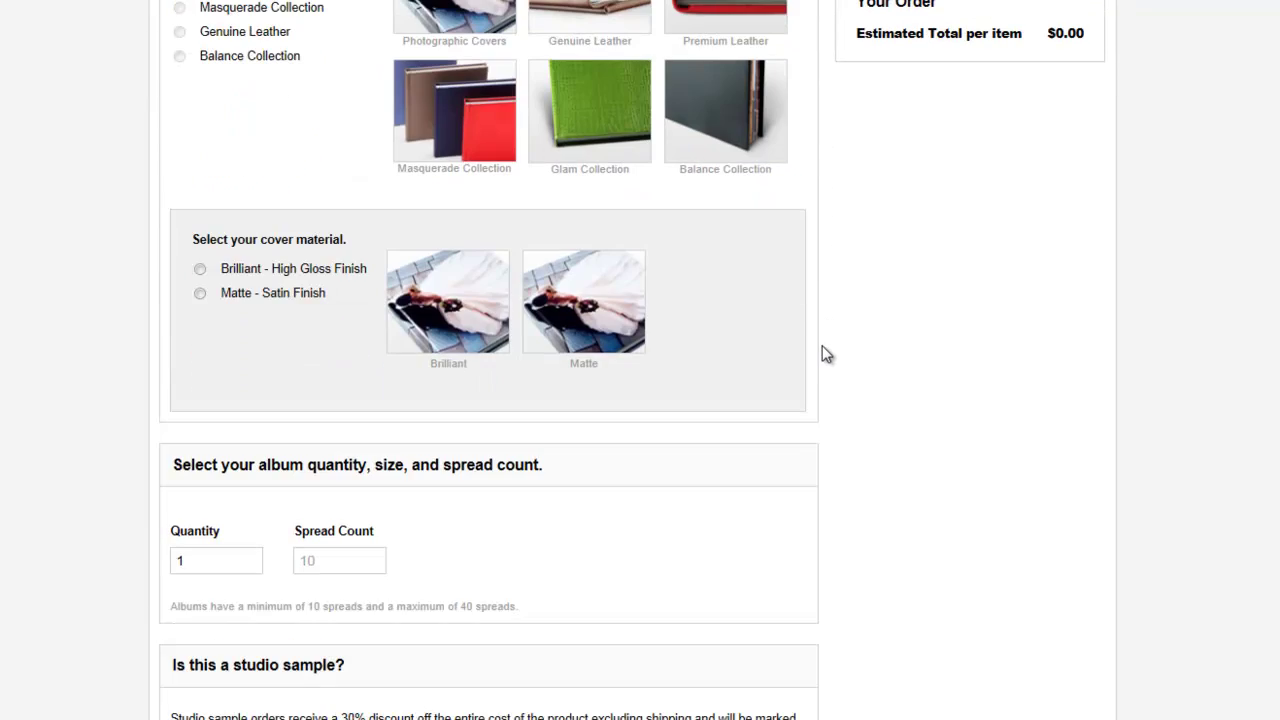
{"action": "left_click", "coordinate": [202, 294]}
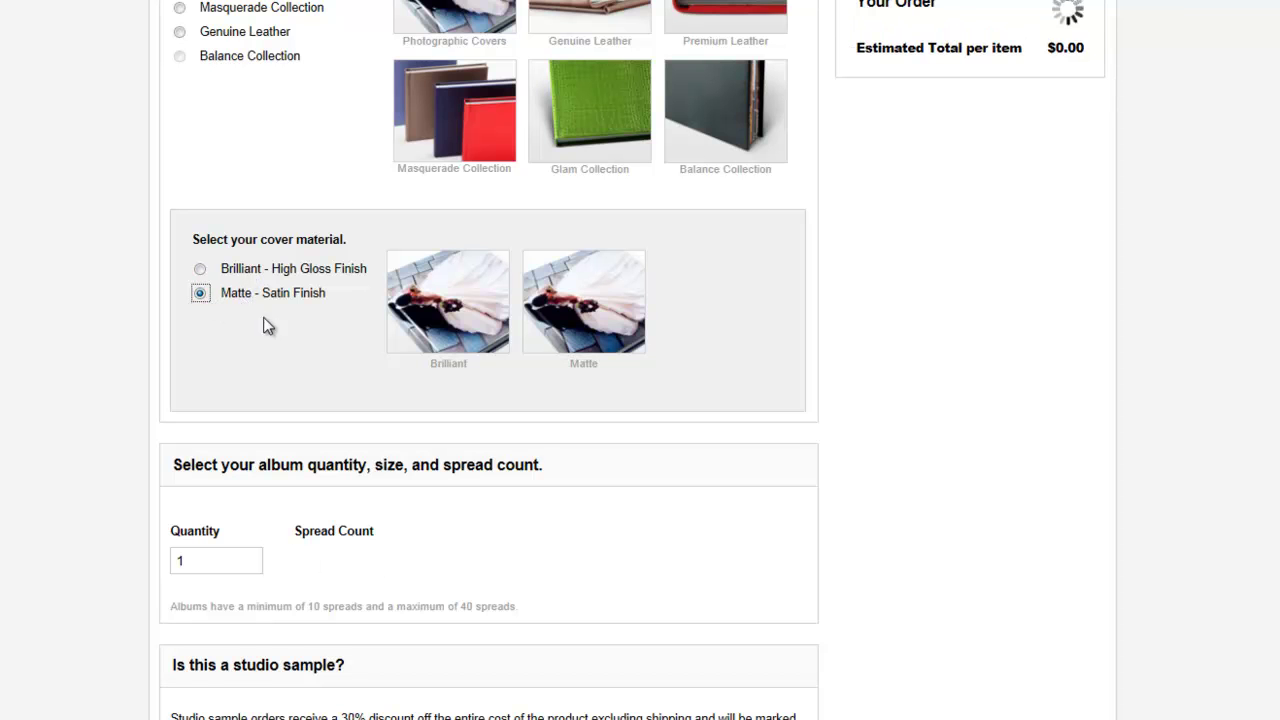
{"action": "scroll", "coordinate": [288, 330], "scroll_direction": "down", "scroll_amount": 7}
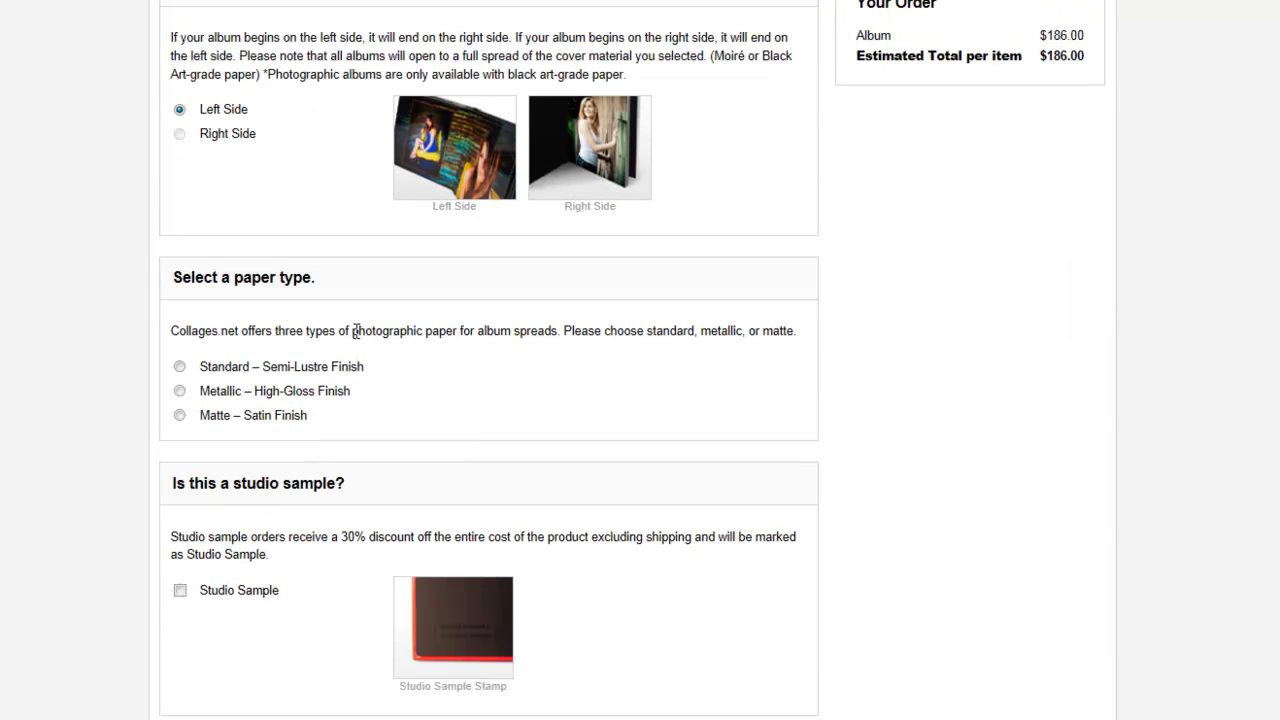
{"action": "left_click", "coordinate": [179, 415]}
{"action": "scroll", "coordinate": [371, 423], "scroll_direction": "down", "scroll_amount": 1}
{"action": "scroll", "coordinate": [371, 423], "scroll_direction": "down", "scroll_amount": 3}
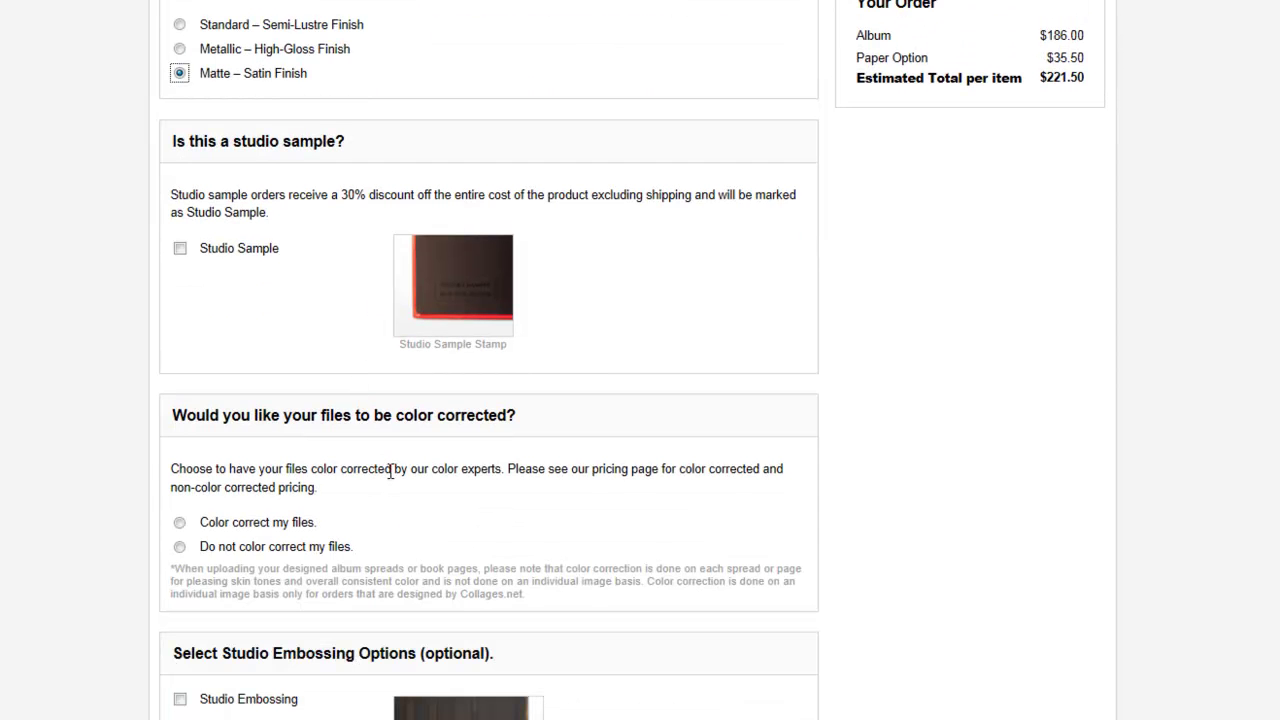
{"action": "left_click", "coordinate": [181, 548]}
- Add the configured 8x8 album order to the cart
{"action": "scroll", "coordinate": [450, 525], "scroll_direction": "down", "scroll_amount": 5}
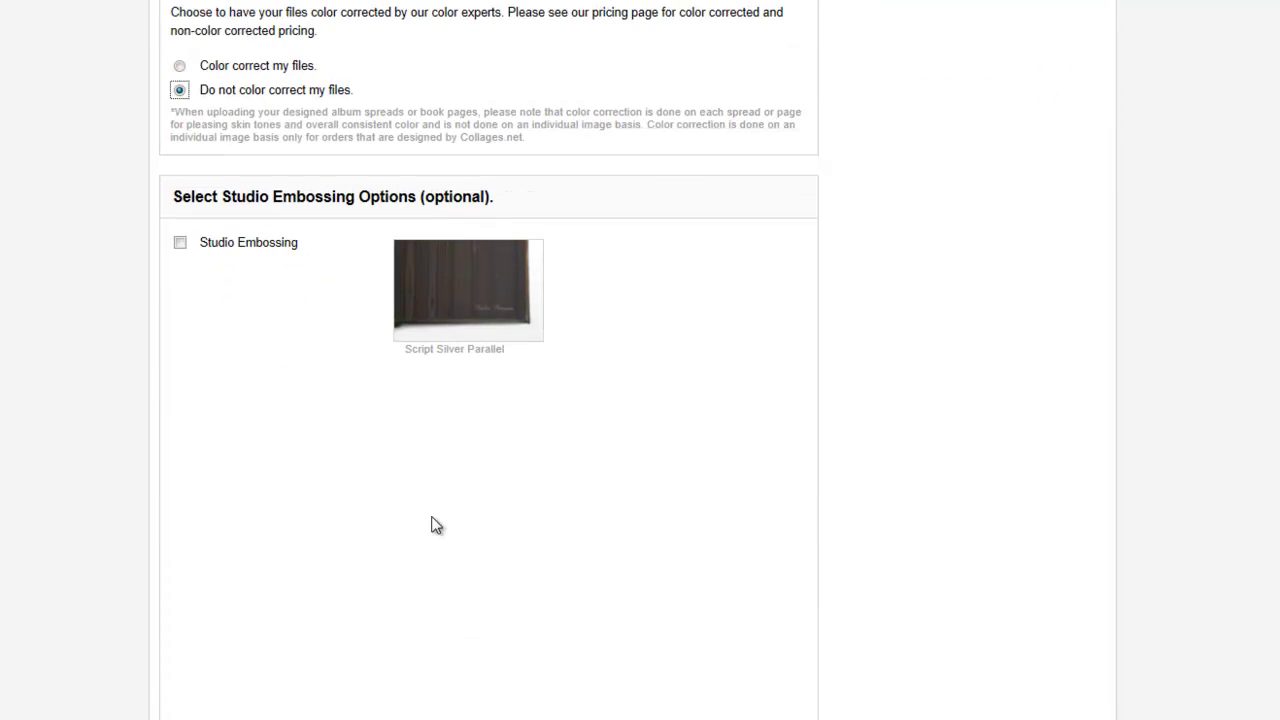
{"action": "scroll", "coordinate": [436, 525], "scroll_direction": "down", "scroll_amount": 4}
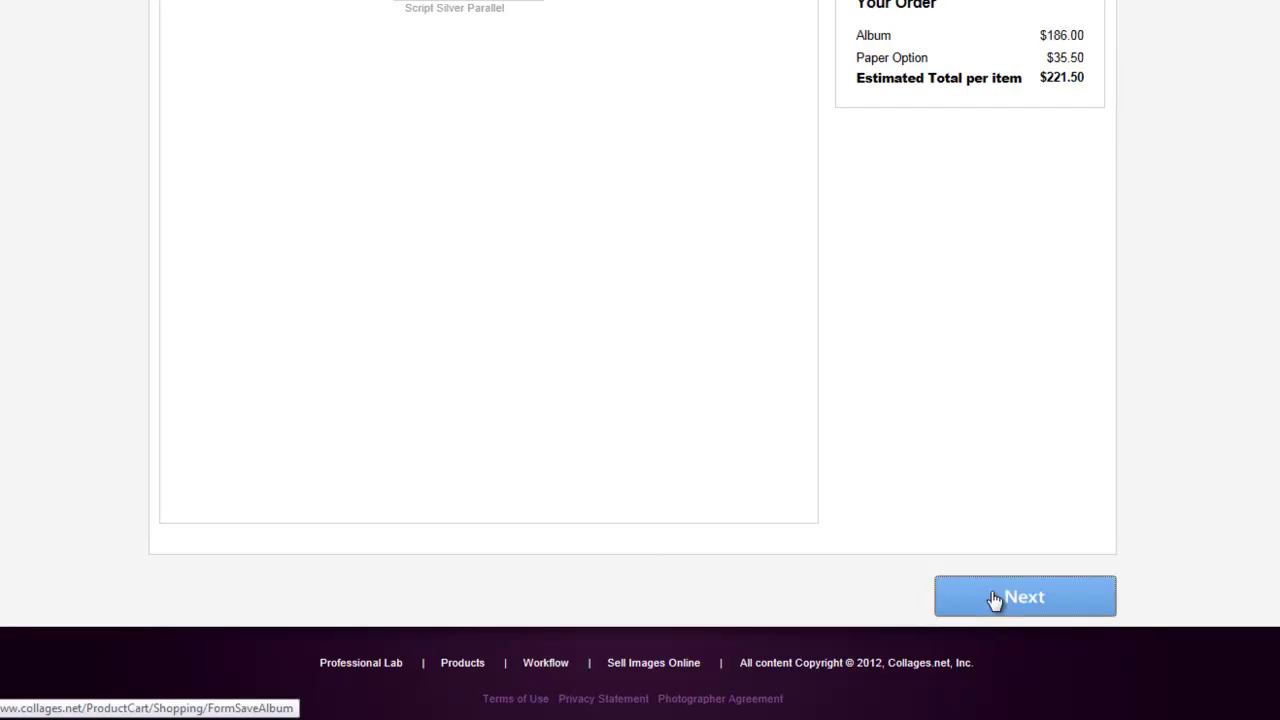
{"action": "left_click", "coordinate": [1020, 597]}
{"action": "scroll", "coordinate": [995, 599], "scroll_direction": "down", "scroll_amount": 1}
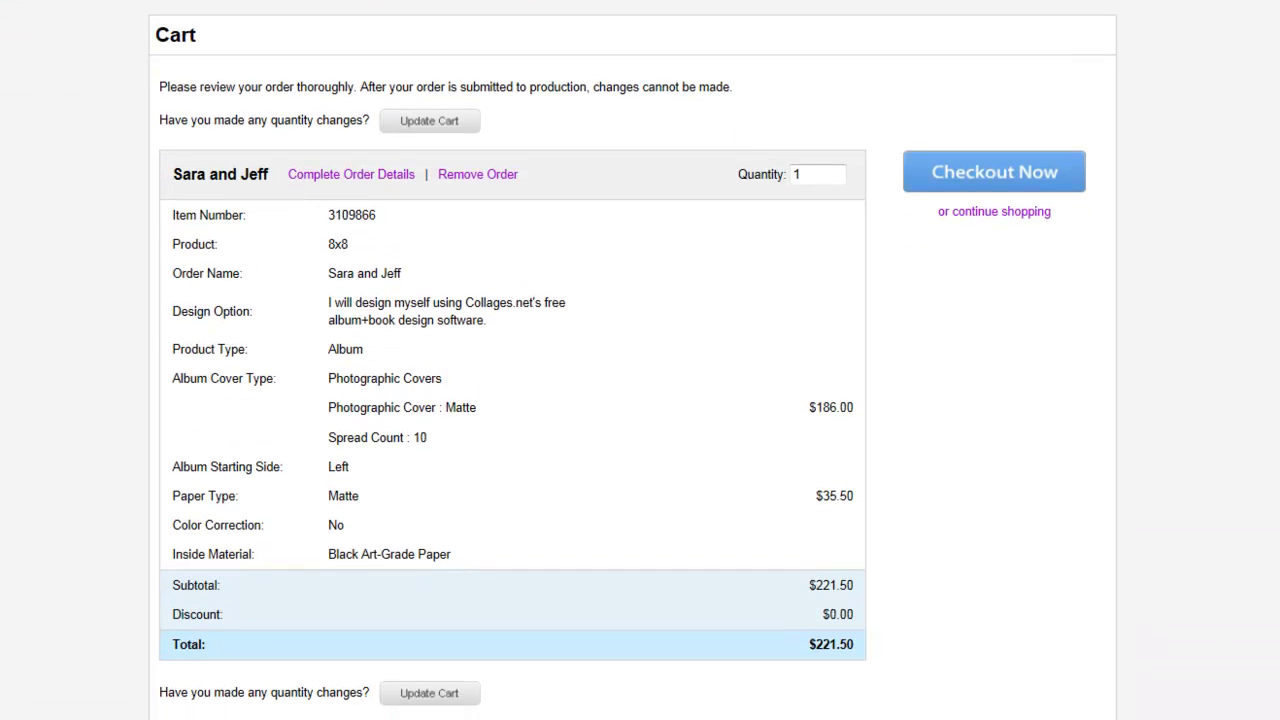
- Check out shipping to the studio via FedEx Ground, billing the same address, then continue to Review and Pay
{"action": "left_click", "coordinate": [1029, 175]}
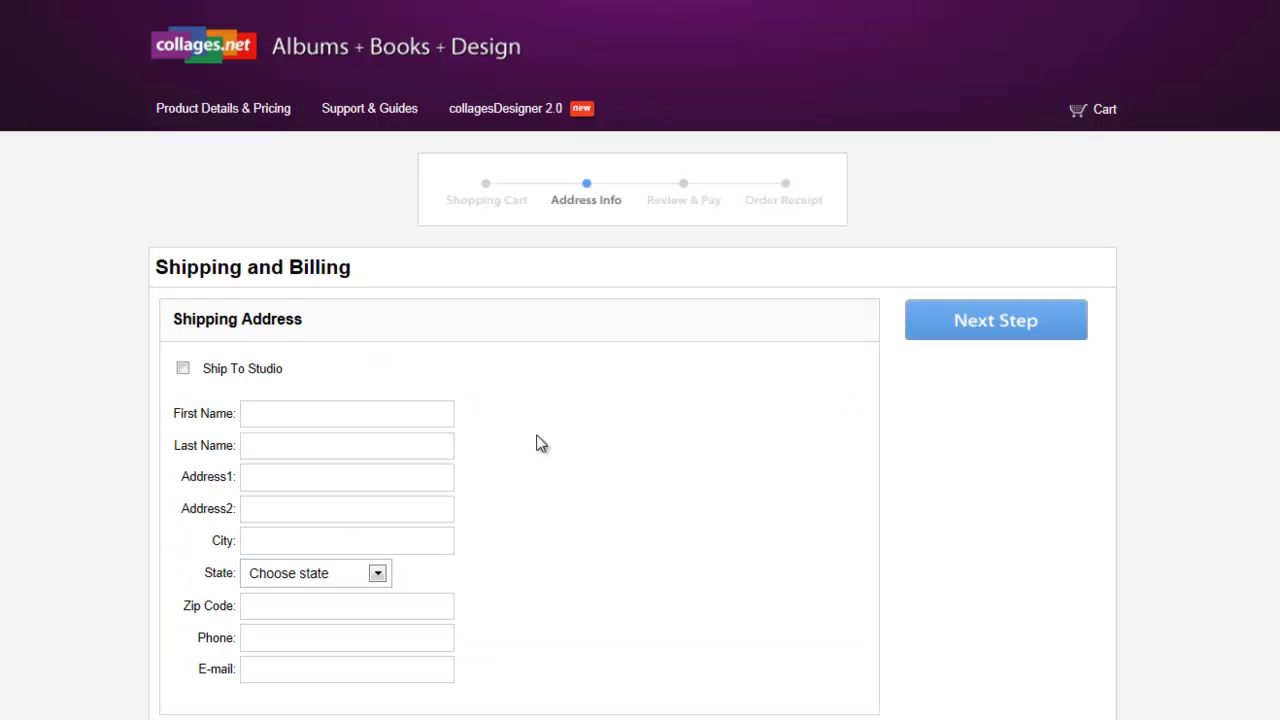
{"action": "left_click", "coordinate": [183, 368]}
{"action": "scroll", "coordinate": [566, 416], "scroll_direction": "down", "scroll_amount": 1}
{"action": "scroll", "coordinate": [566, 416], "scroll_direction": "down", "scroll_amount": 4}
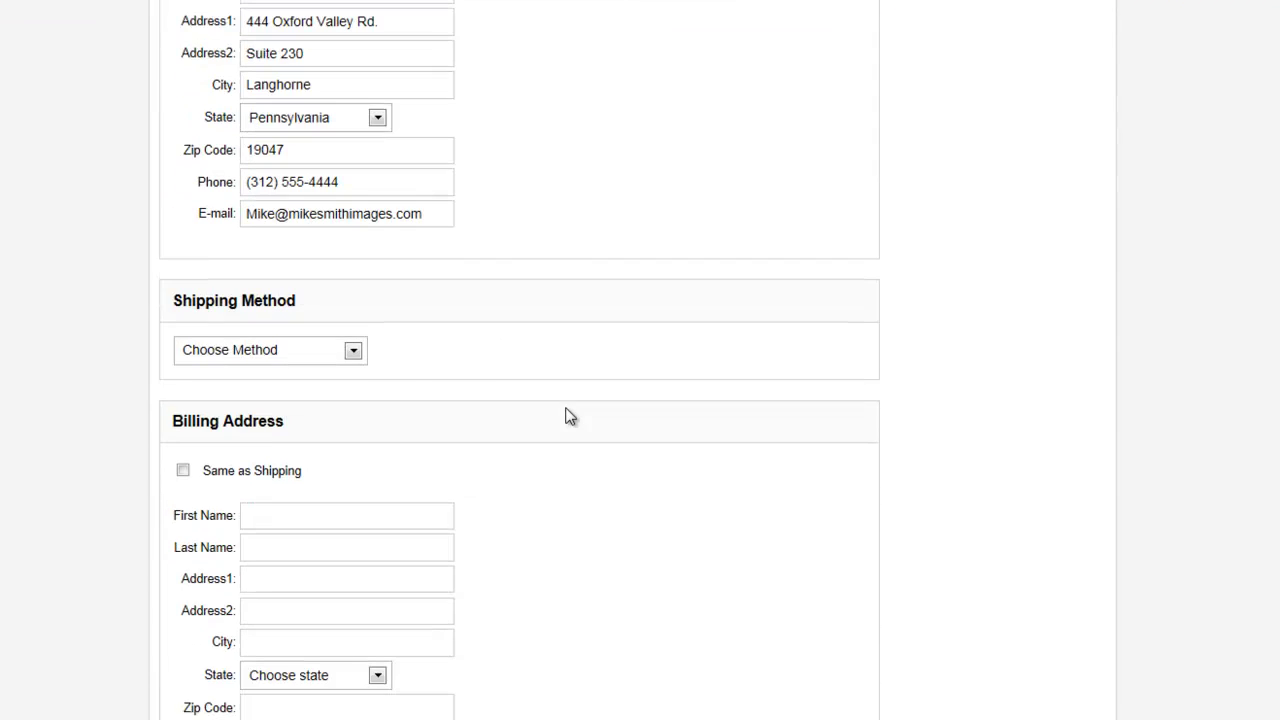
{"action": "left_click", "coordinate": [354, 352]}
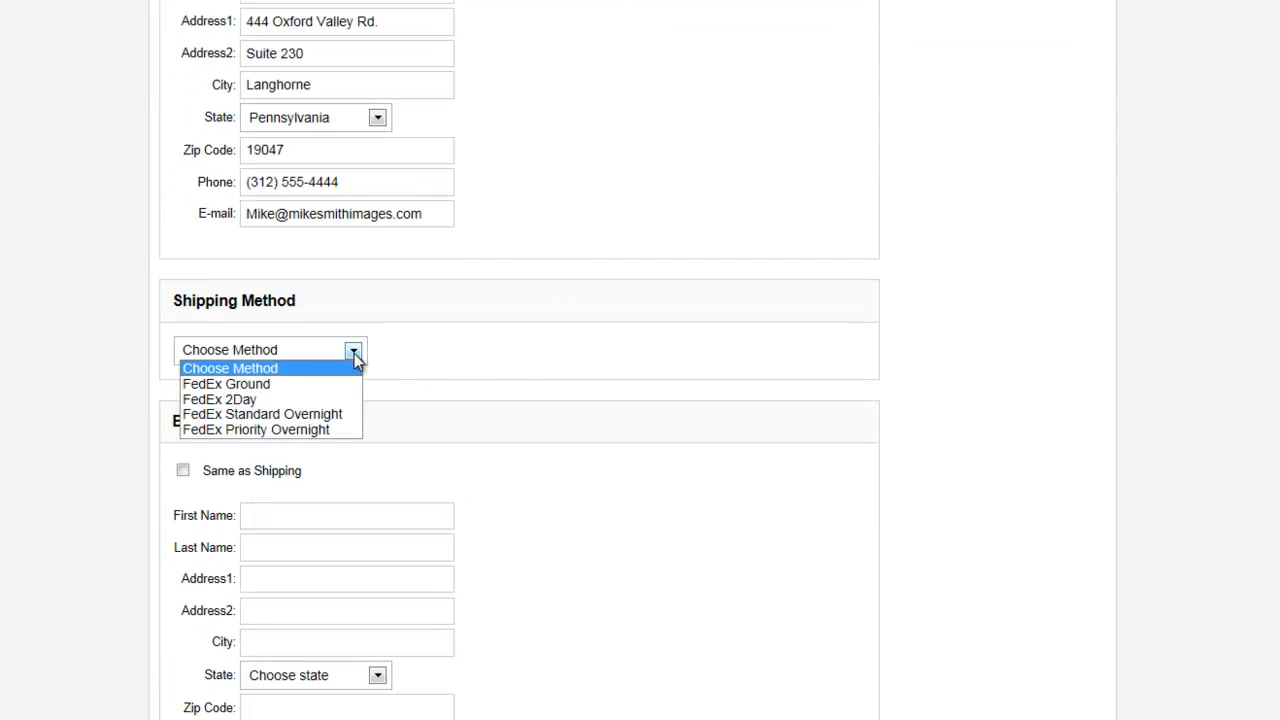
{"action": "left_click", "coordinate": [327, 385]}
{"action": "left_click", "coordinate": [183, 470]}
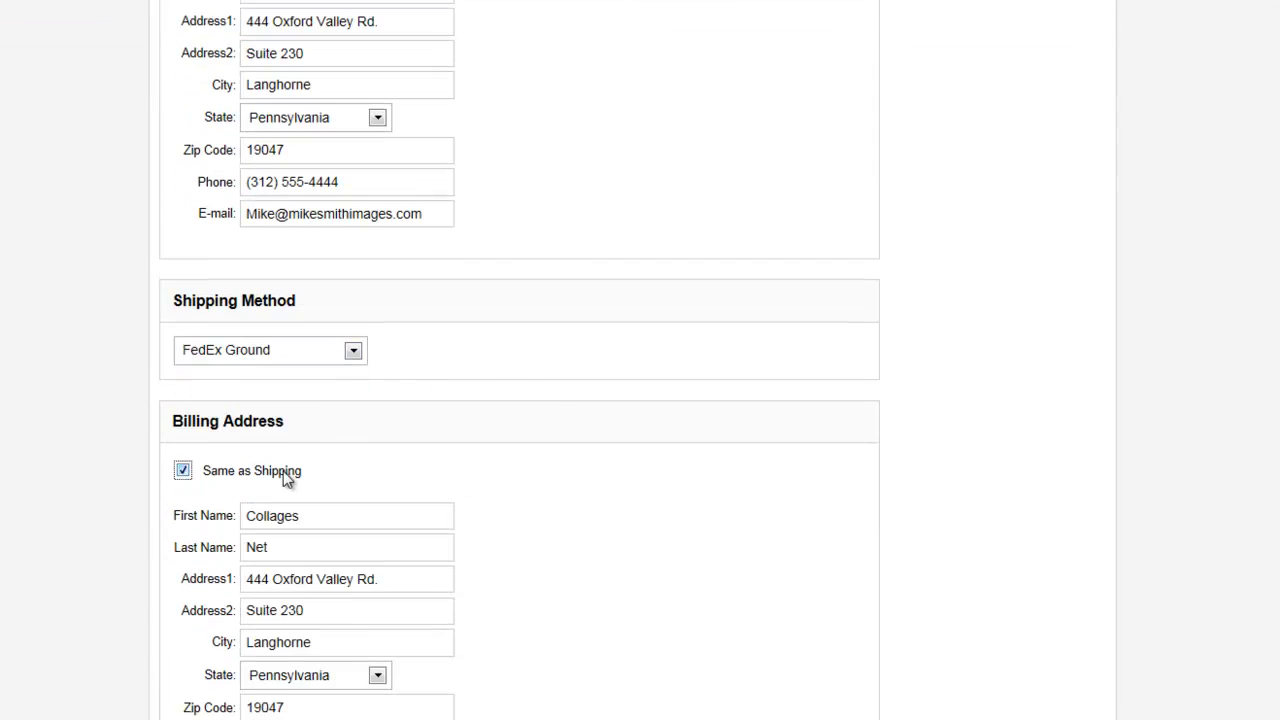
{"action": "scroll", "coordinate": [511, 482], "scroll_direction": "down", "scroll_amount": 3}
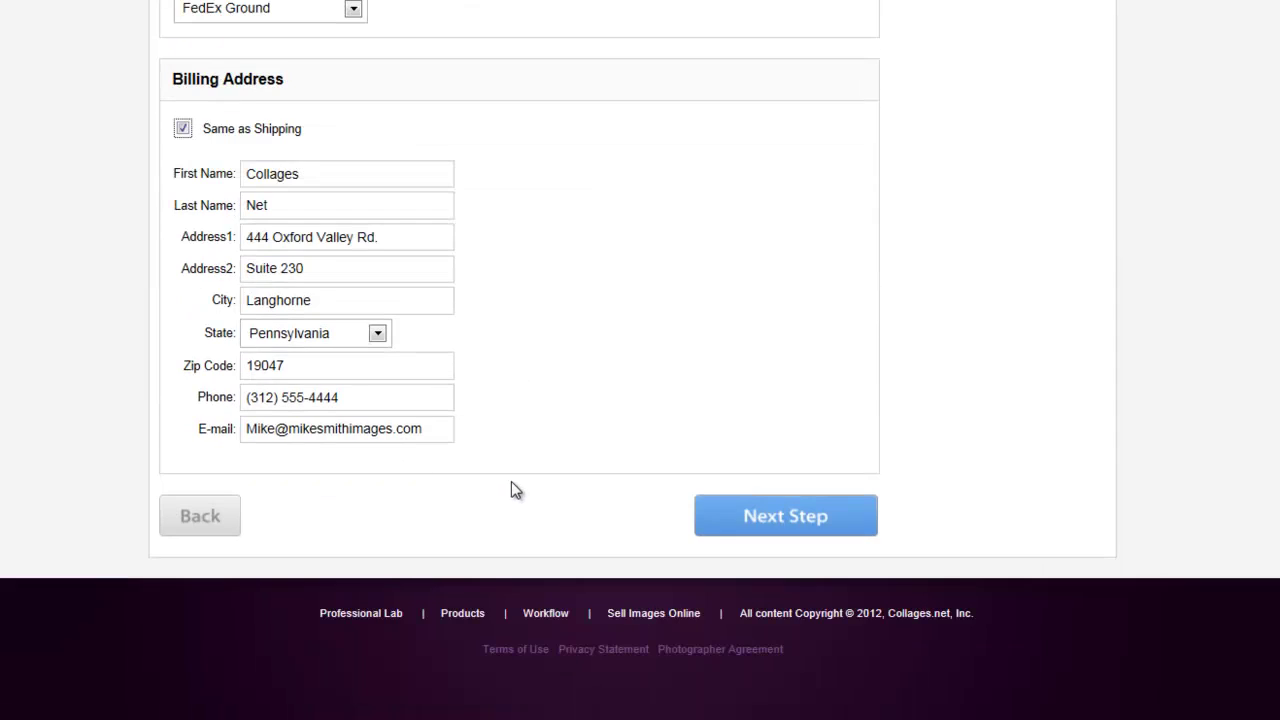
{"action": "left_click", "coordinate": [772, 517]}
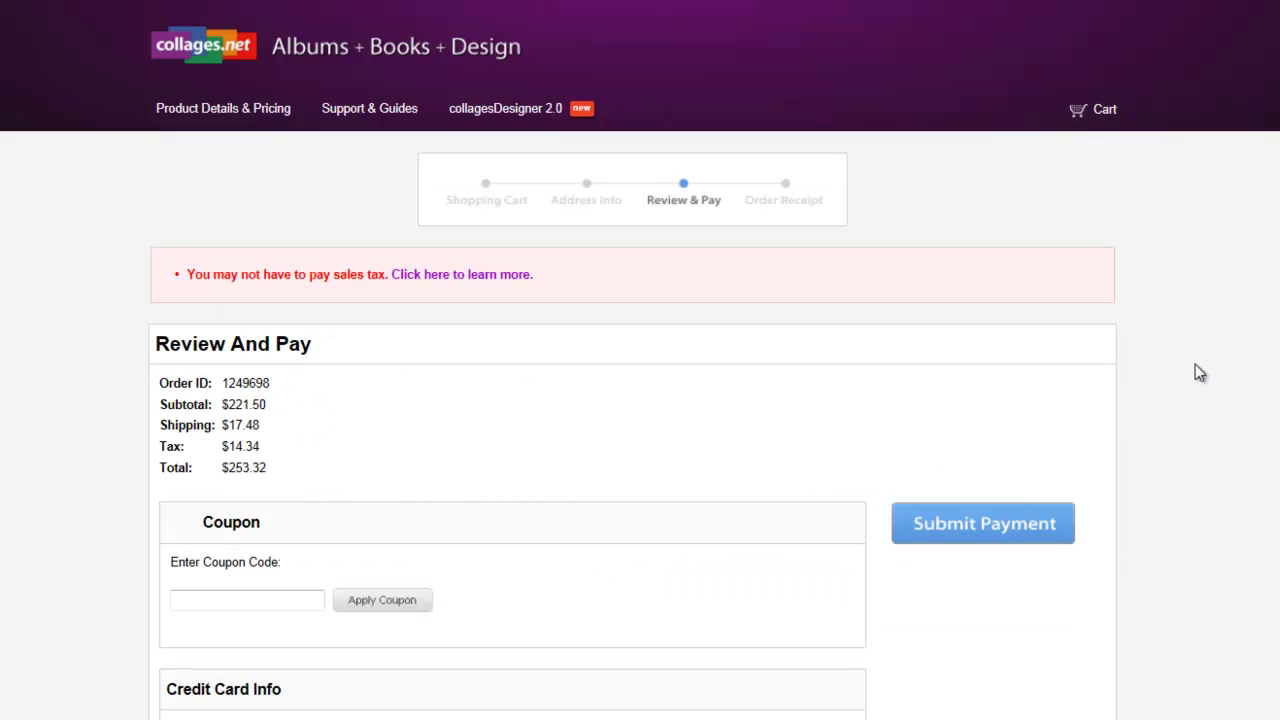
- Fill the payment details with the stored VISA card on file
{"action": "scroll", "coordinate": [1200, 347], "scroll_direction": "down", "scroll_amount": 2}
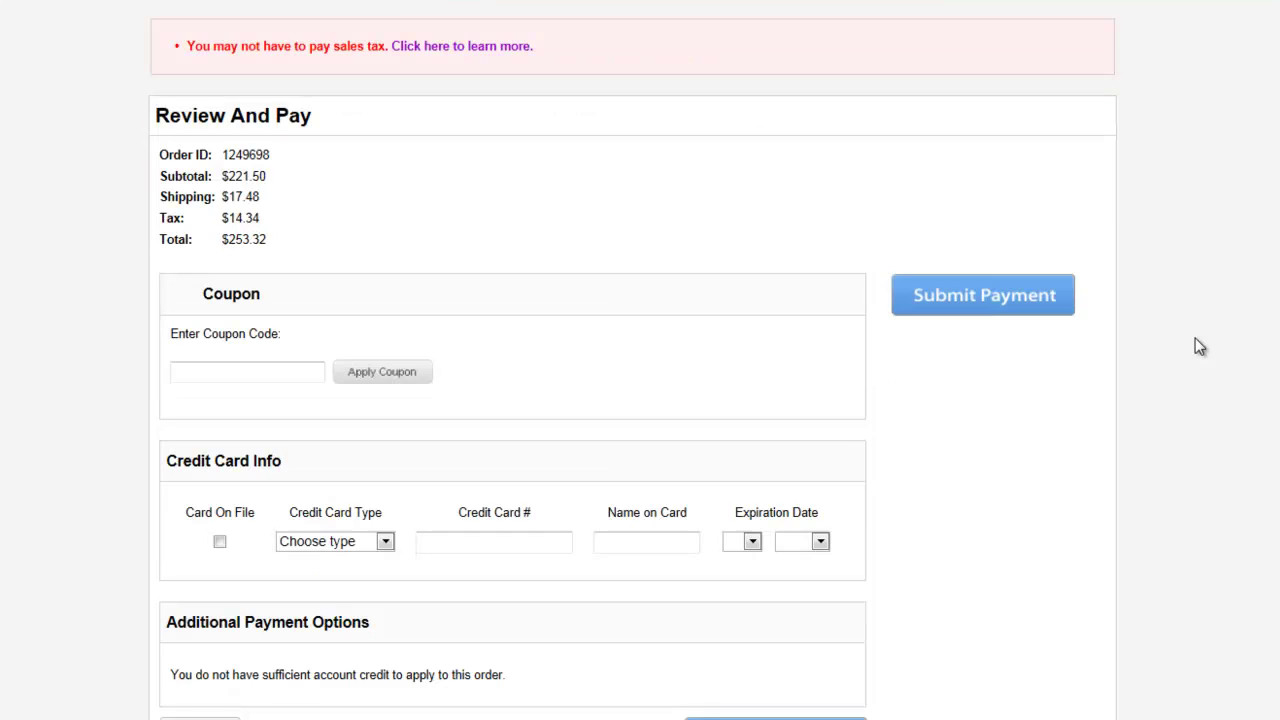
{"action": "scroll", "coordinate": [1200, 347], "scroll_direction": "down", "scroll_amount": 1}
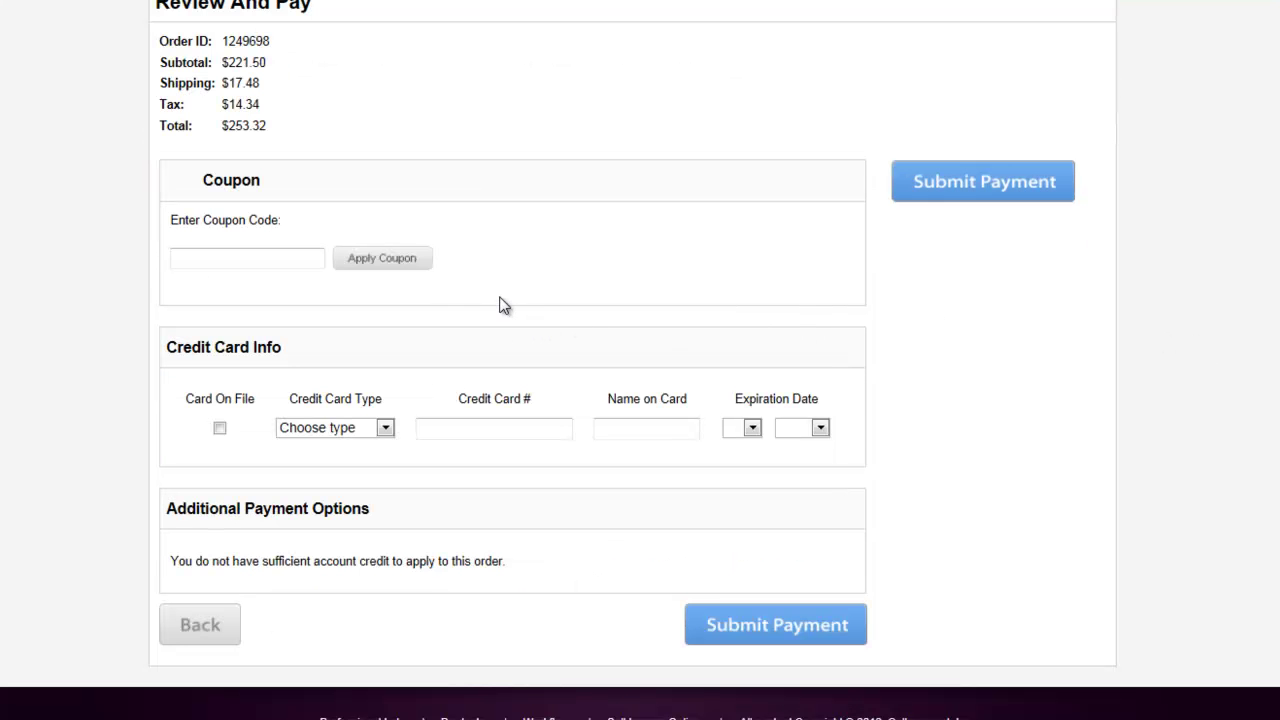
{"action": "left_click", "coordinate": [220, 429]}
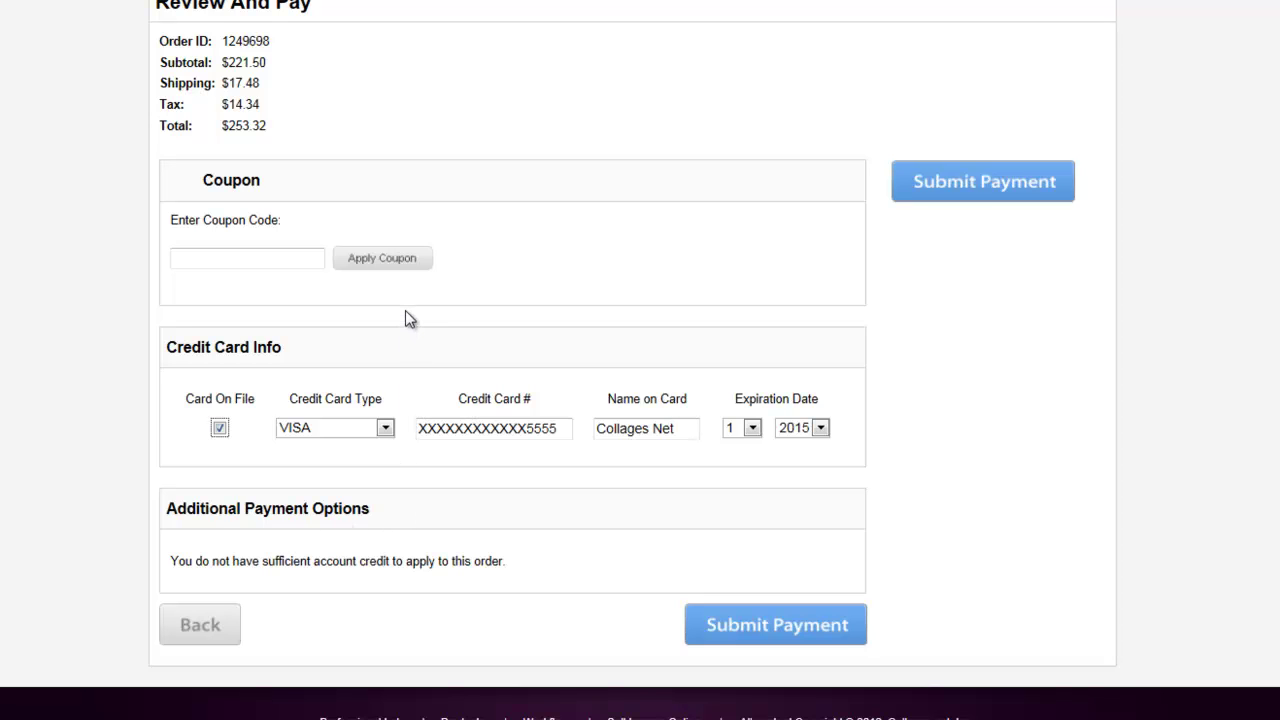
- Submit the $253.32 payment to place the album order
{"action": "left_click", "coordinate": [752, 626]}
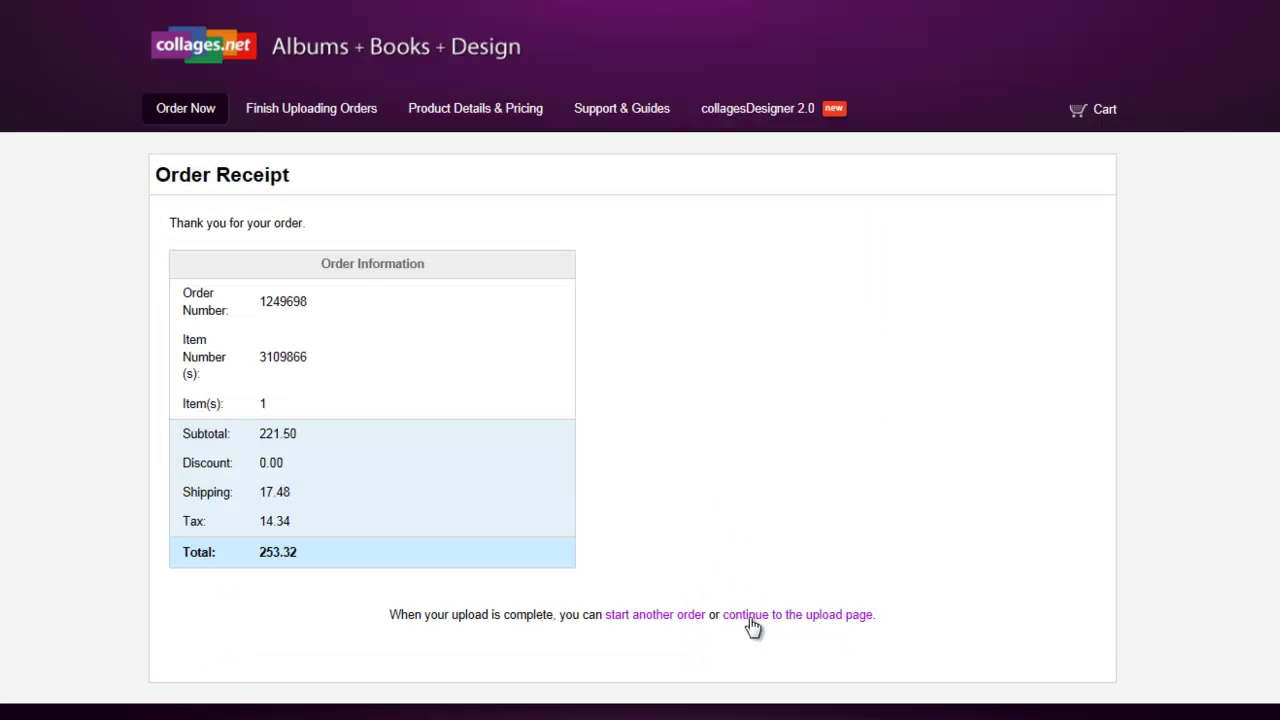